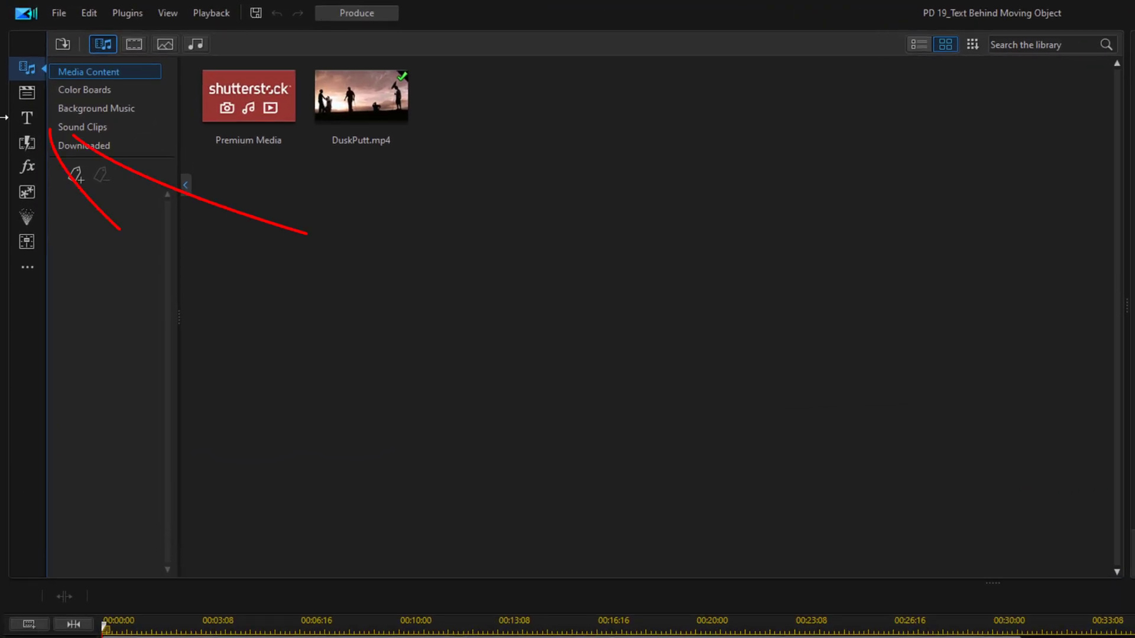
Add the Default My Title template from the Title Room to the start of track 3
click(26, 122)
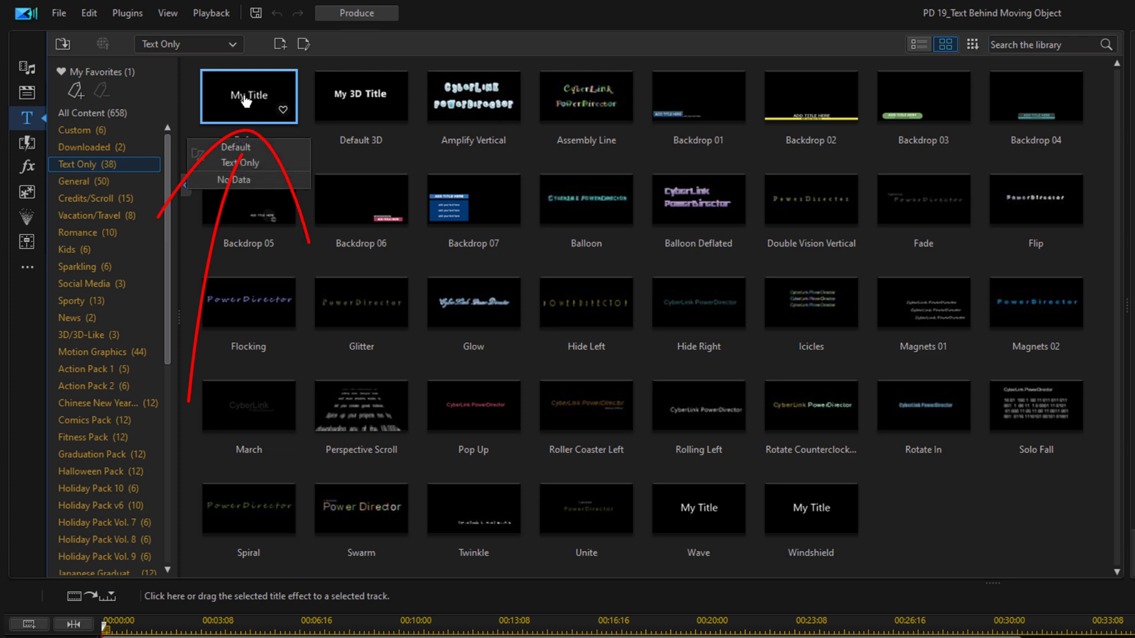
drag(246, 102, 56, 473)
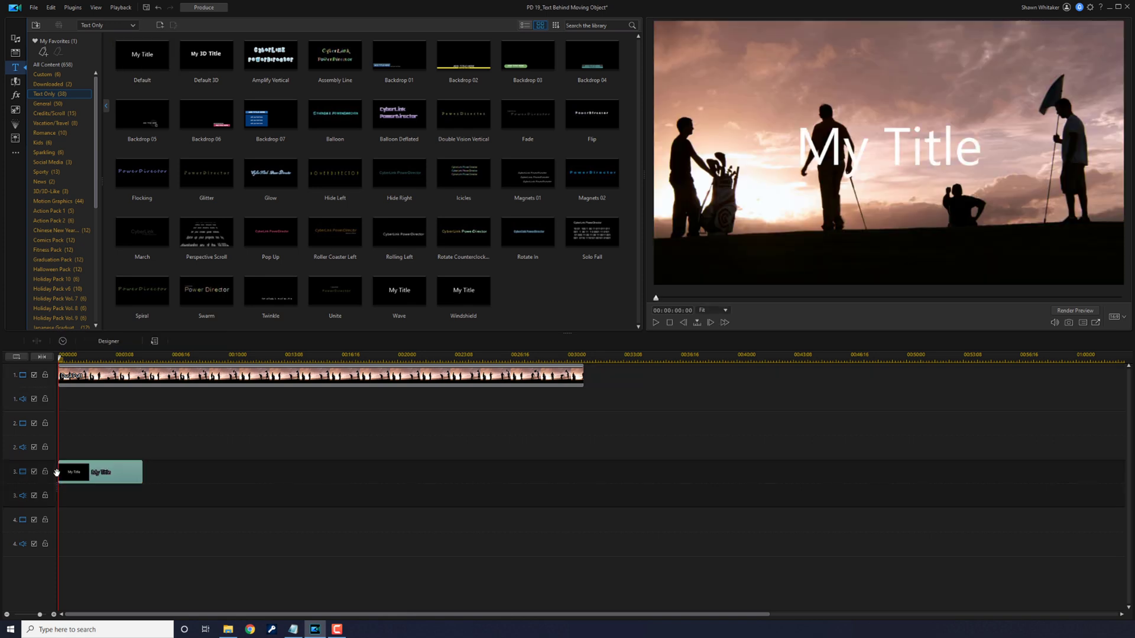
Open the title clip in Title Designer and replace its text with 'GOLF TIME'
double_click(95, 476)
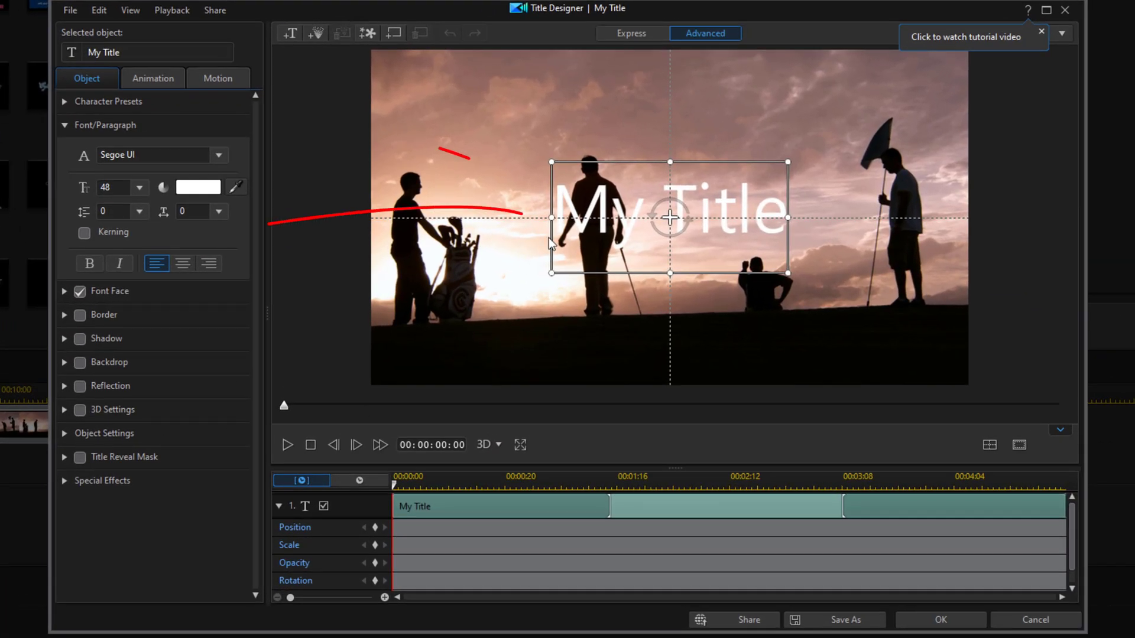
double_click(608, 211)
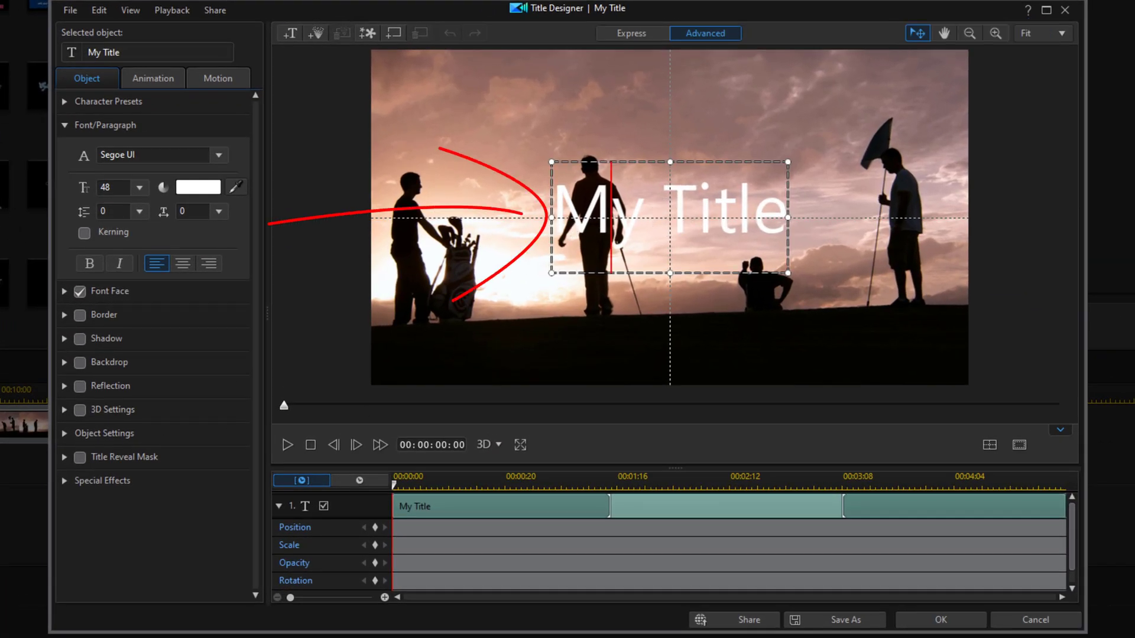
key(ctrl+a)
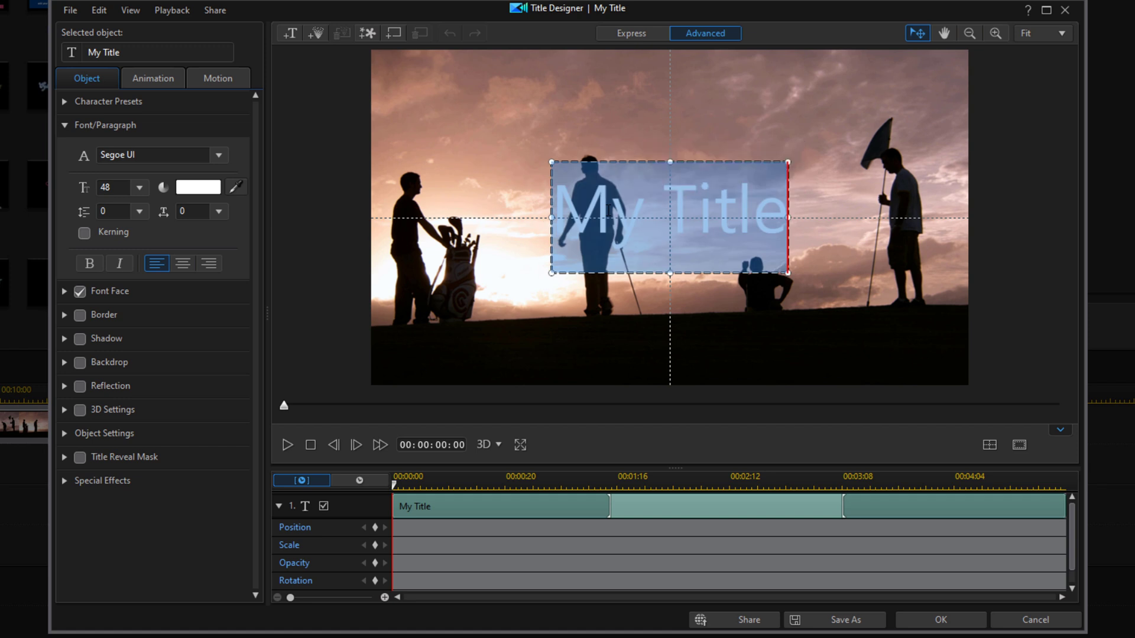
text(GOLF TIME)
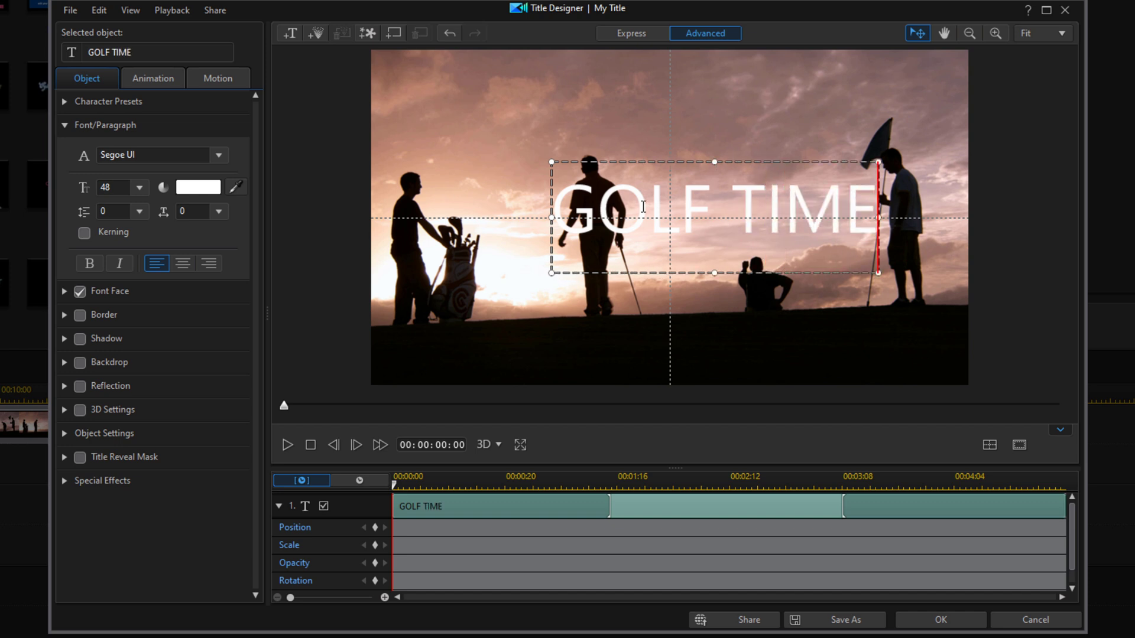
Set the GOLF TIME text's font face to Impact
key(ctrl+a)
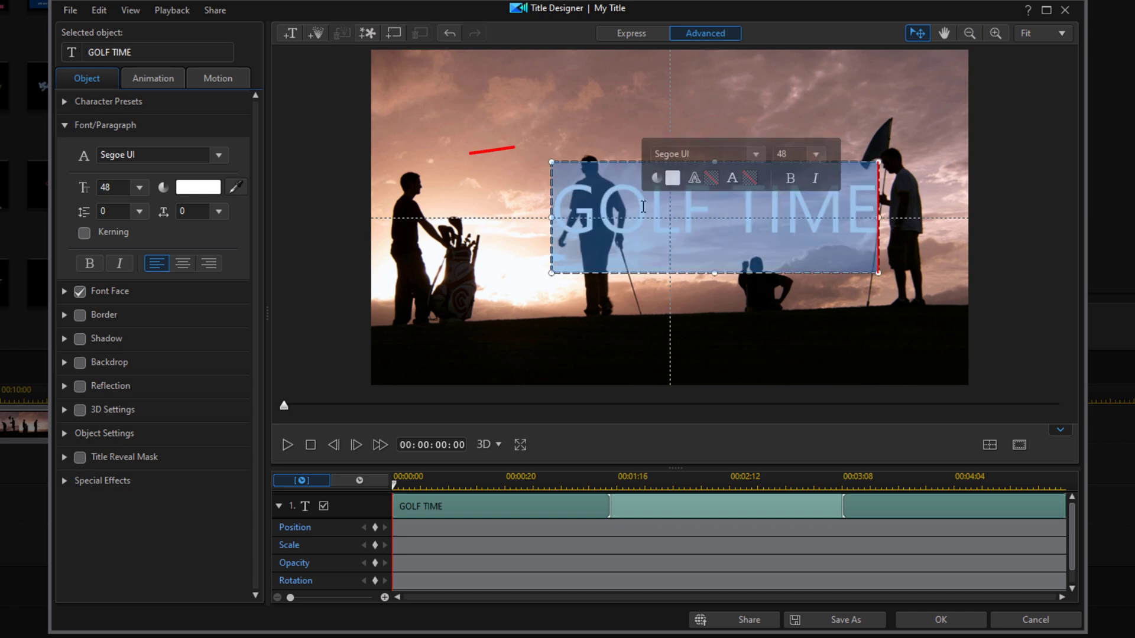
click(151, 153)
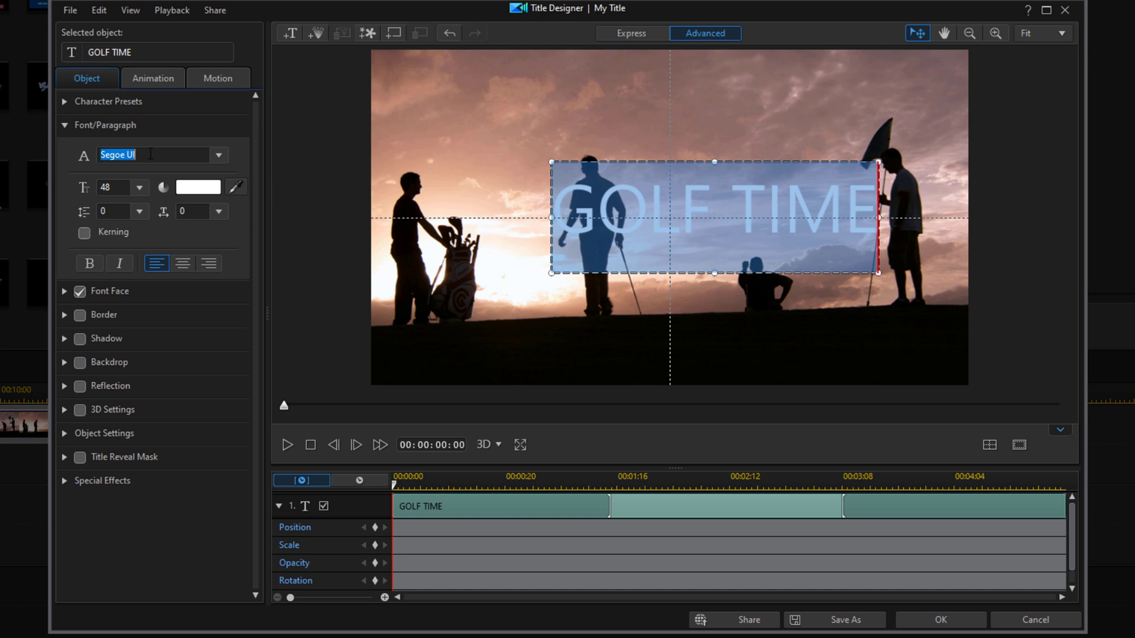
text(Impact)
key(Return)
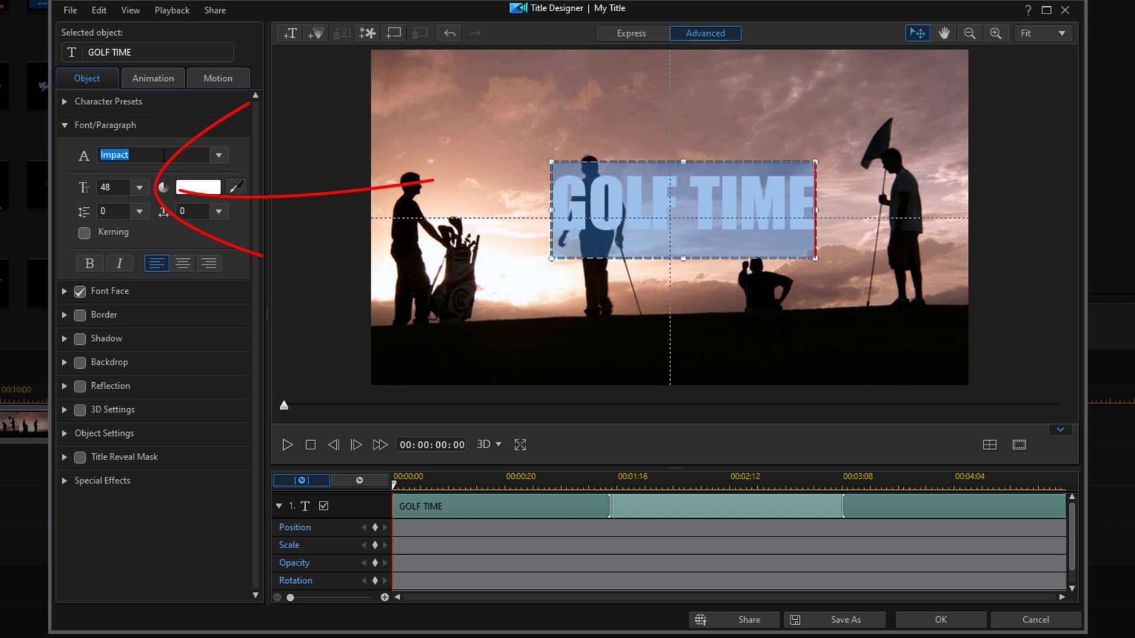
Make the GOLF TIME text size 96 and colour it pure red (FF0000)
click(139, 188)
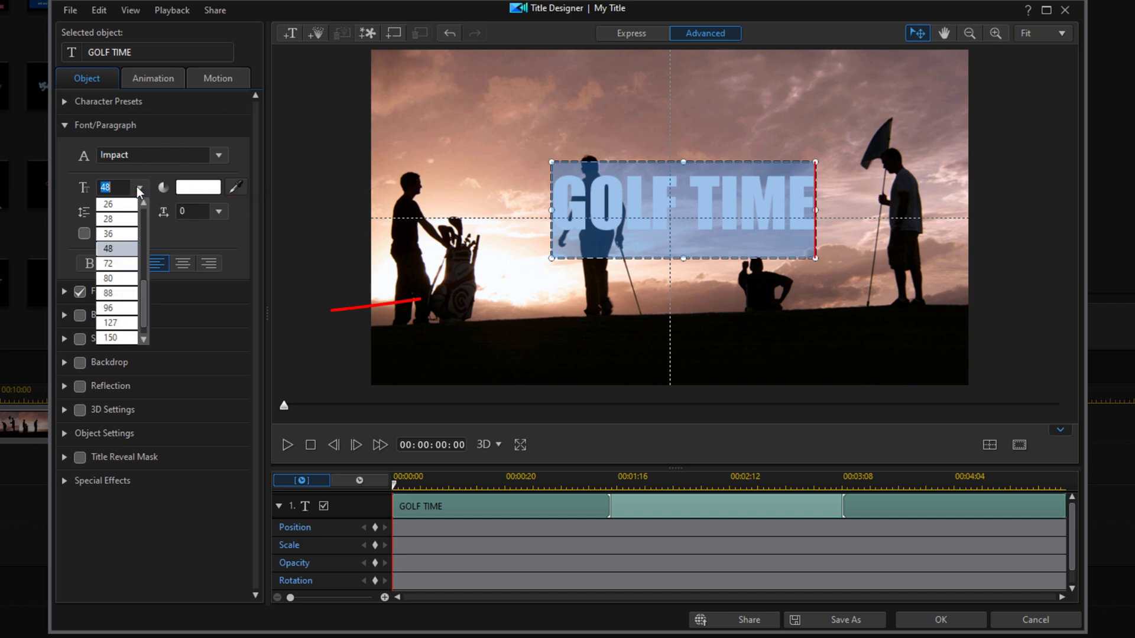
click(113, 307)
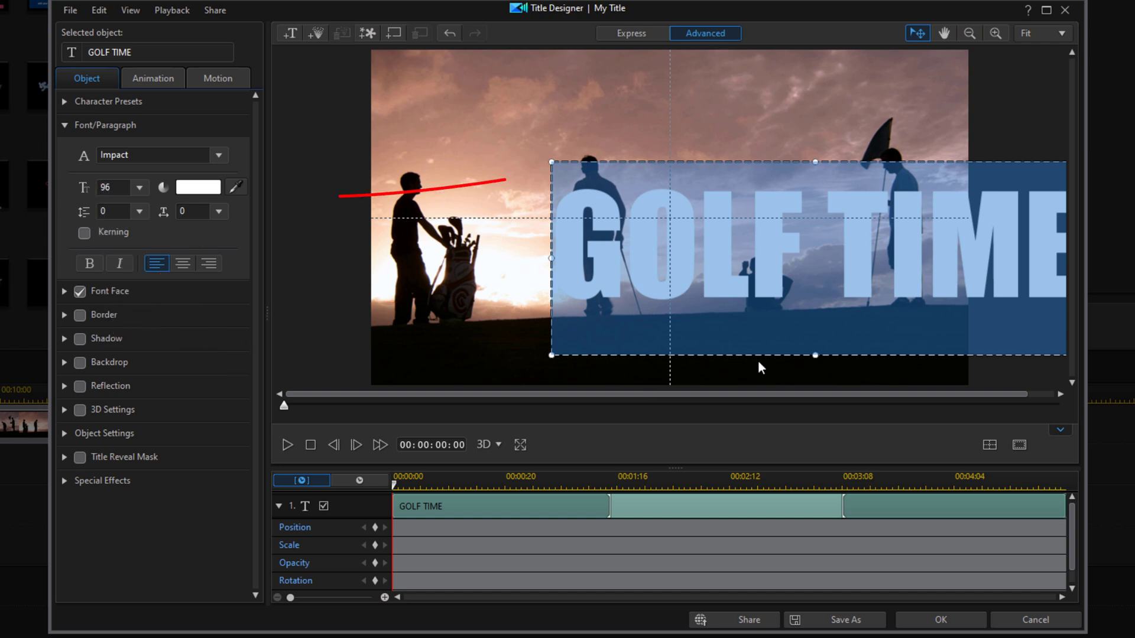
click(197, 187)
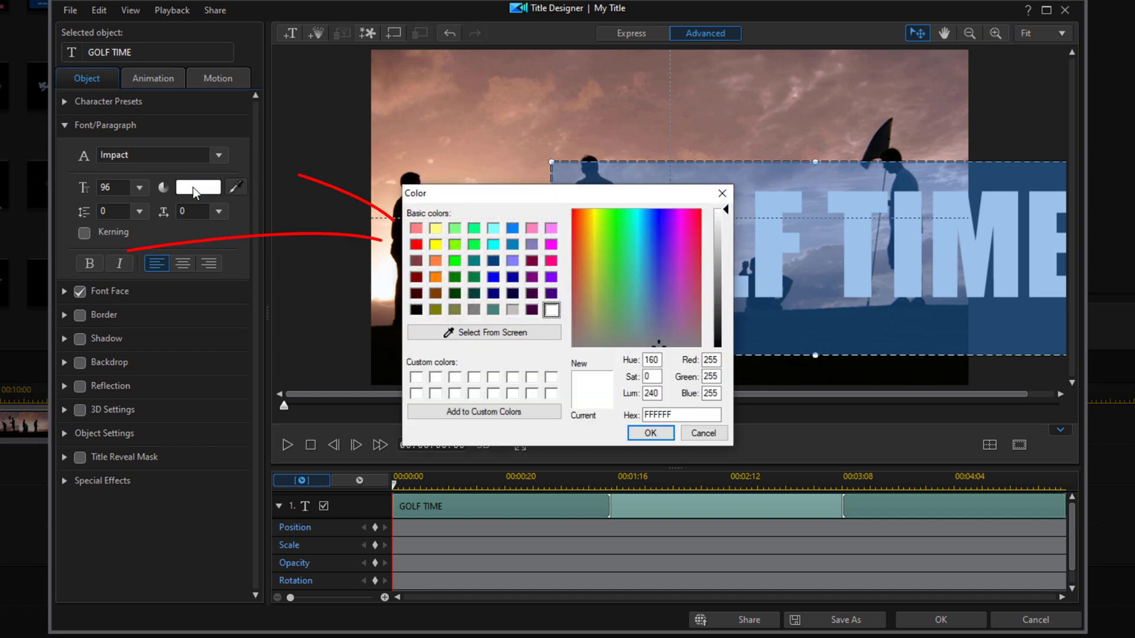
click(416, 244)
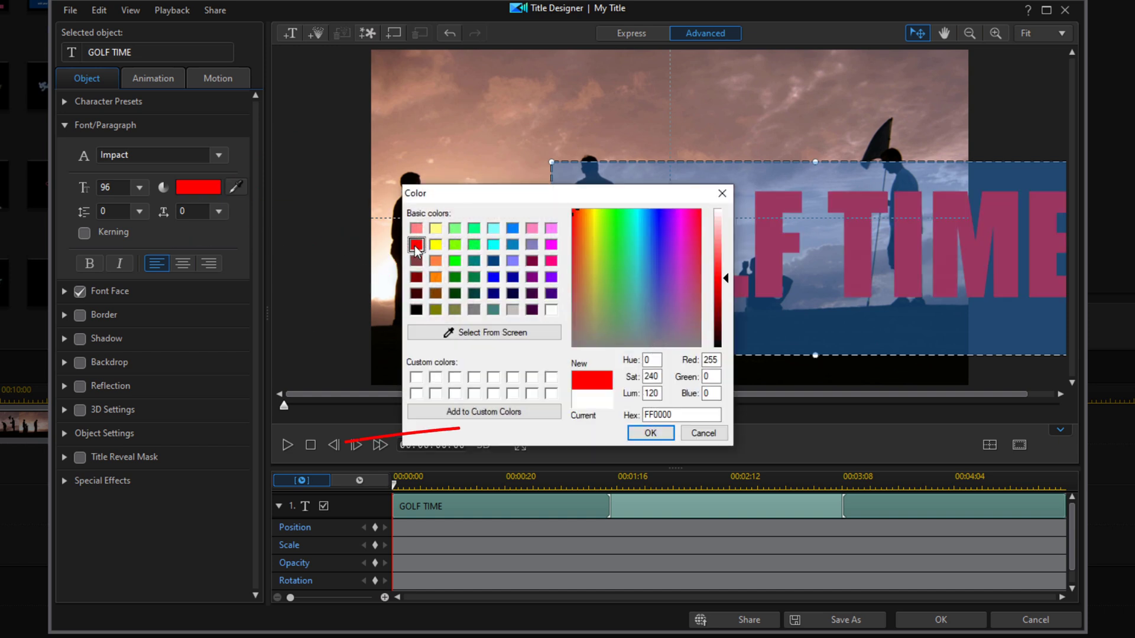
click(648, 435)
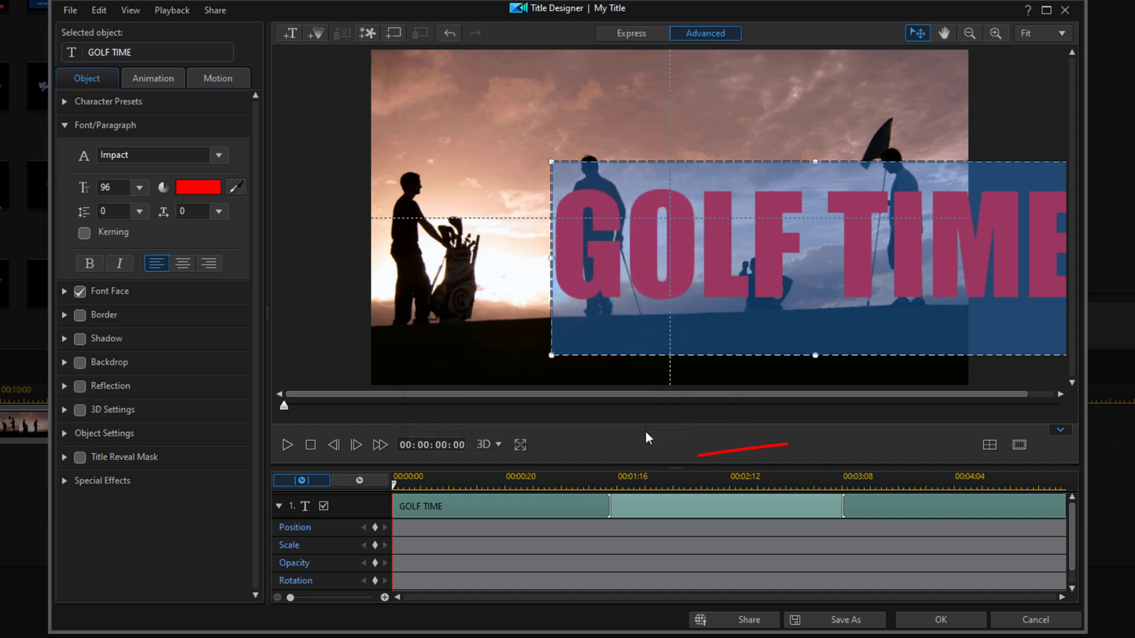
Align the title to Horizontal Center and Vertical Center, then apply the title edits
click(989, 447)
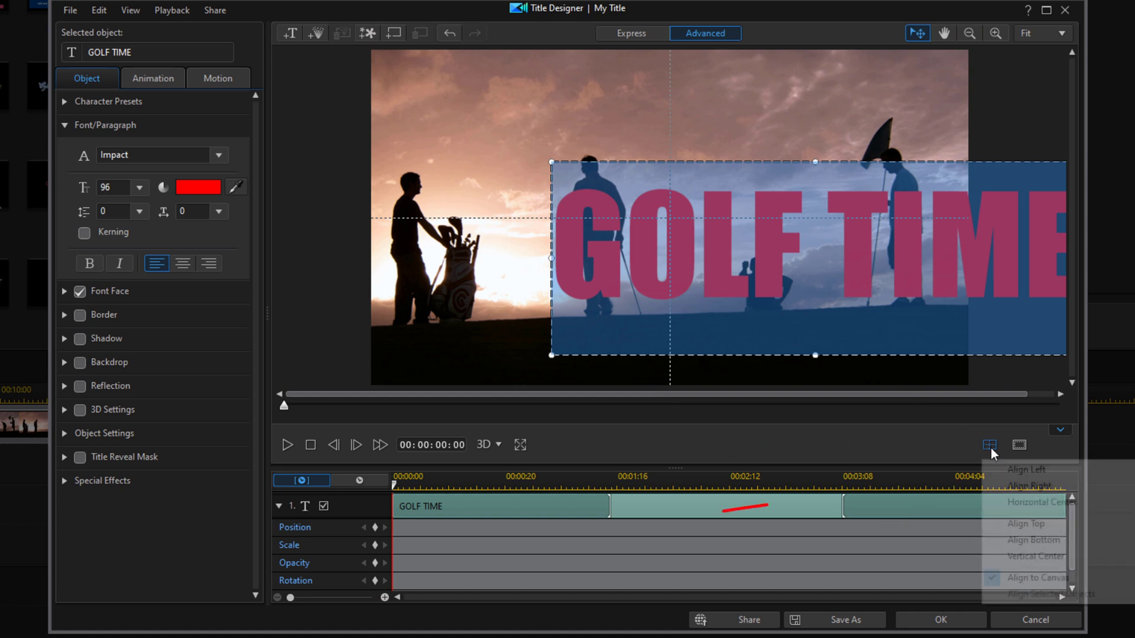
click(1013, 501)
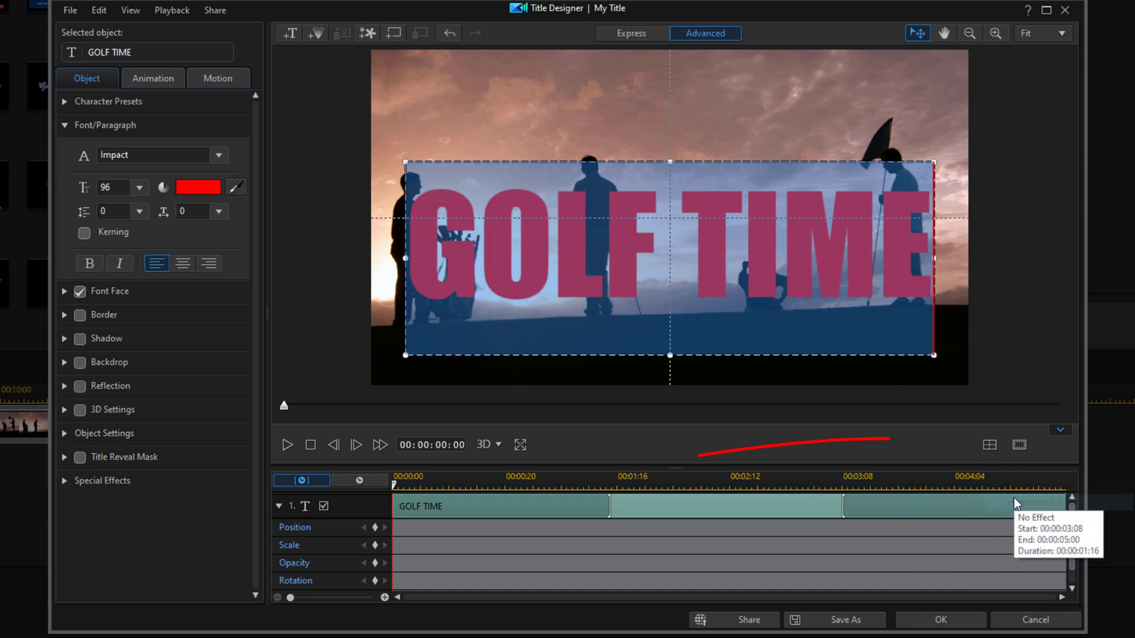
click(990, 447)
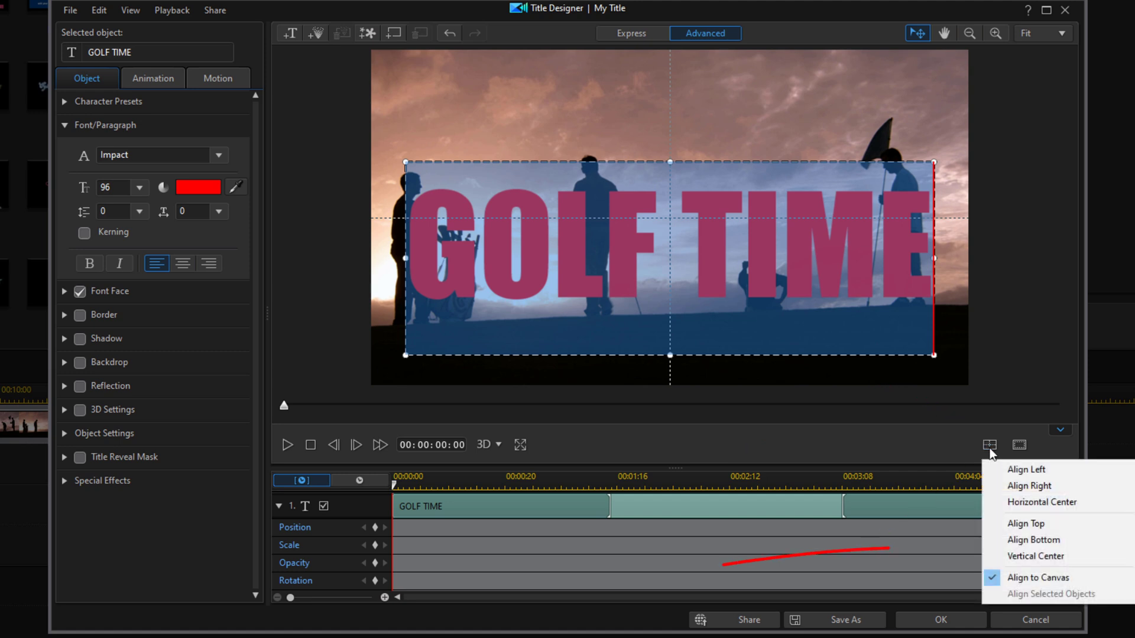
click(1014, 556)
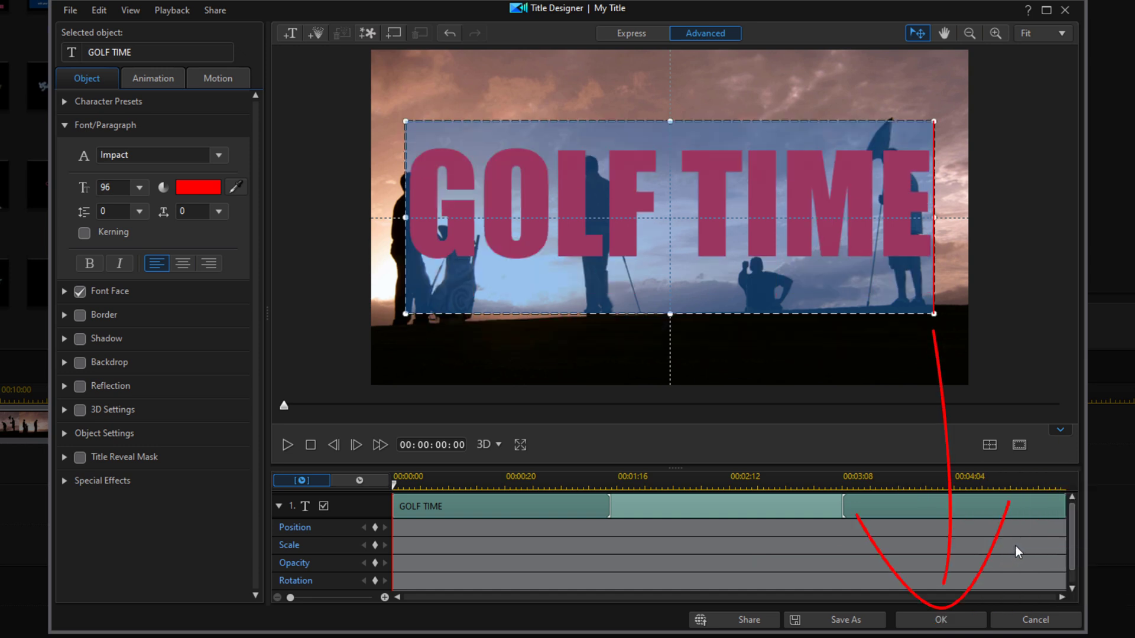
click(941, 620)
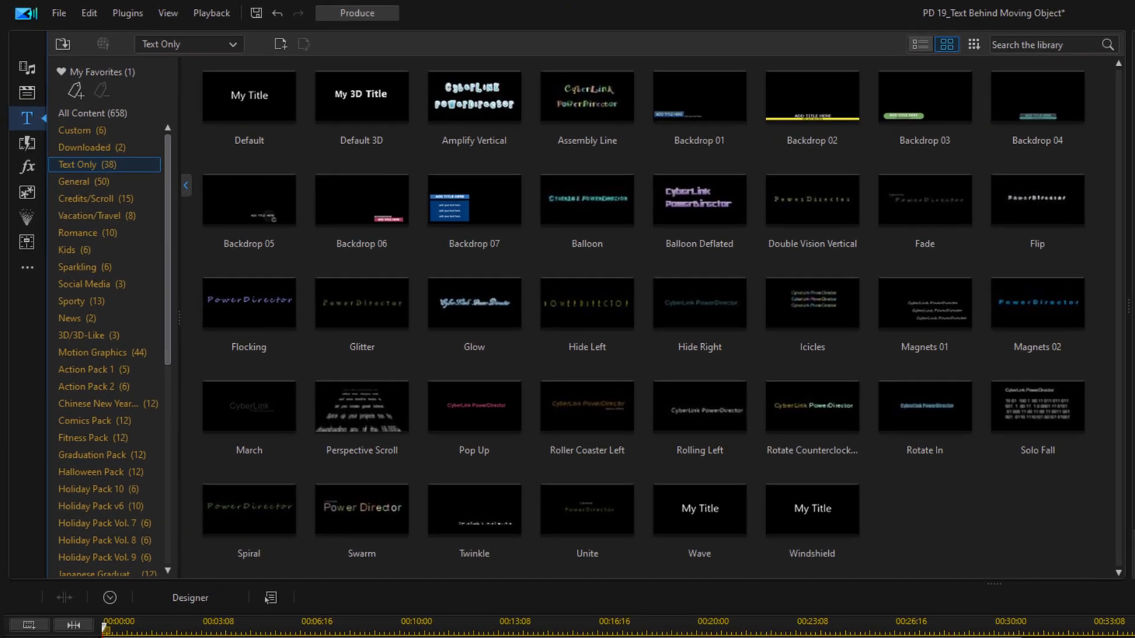
Place the white 255,255,255 colour board from Media Room Color Boards onto track 2
click(24, 70)
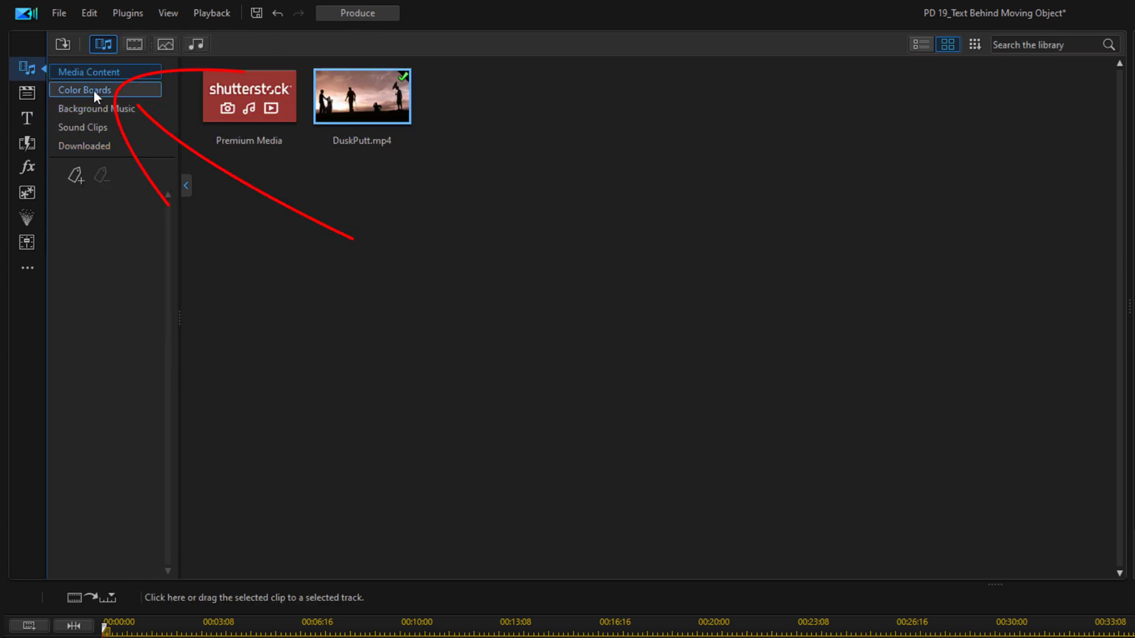
click(93, 90)
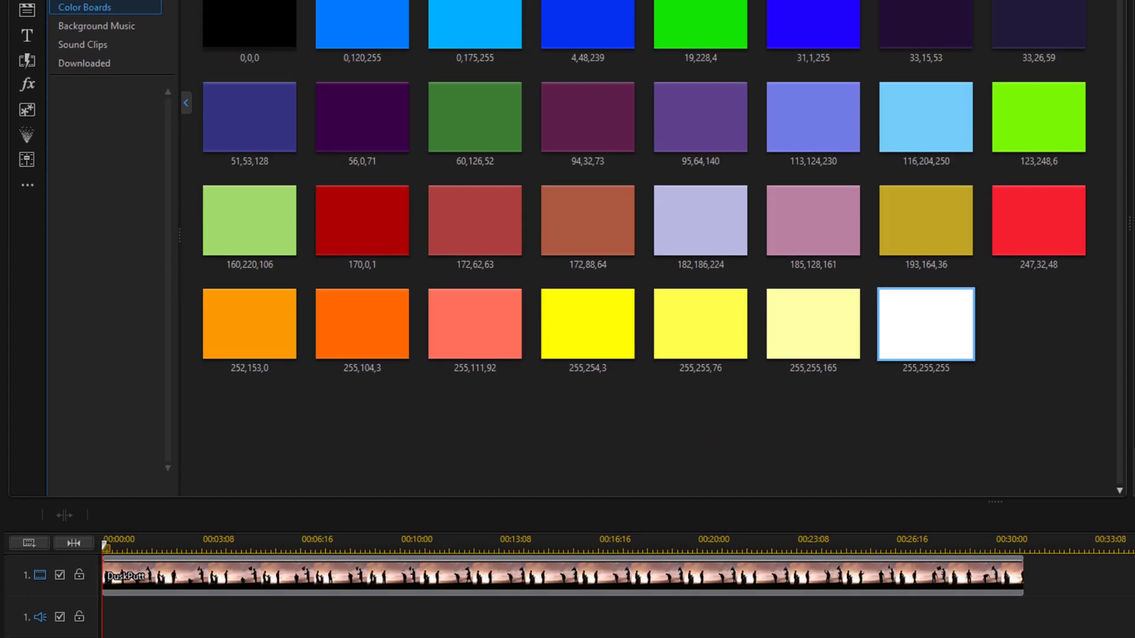
drag(928, 414, 93, 435)
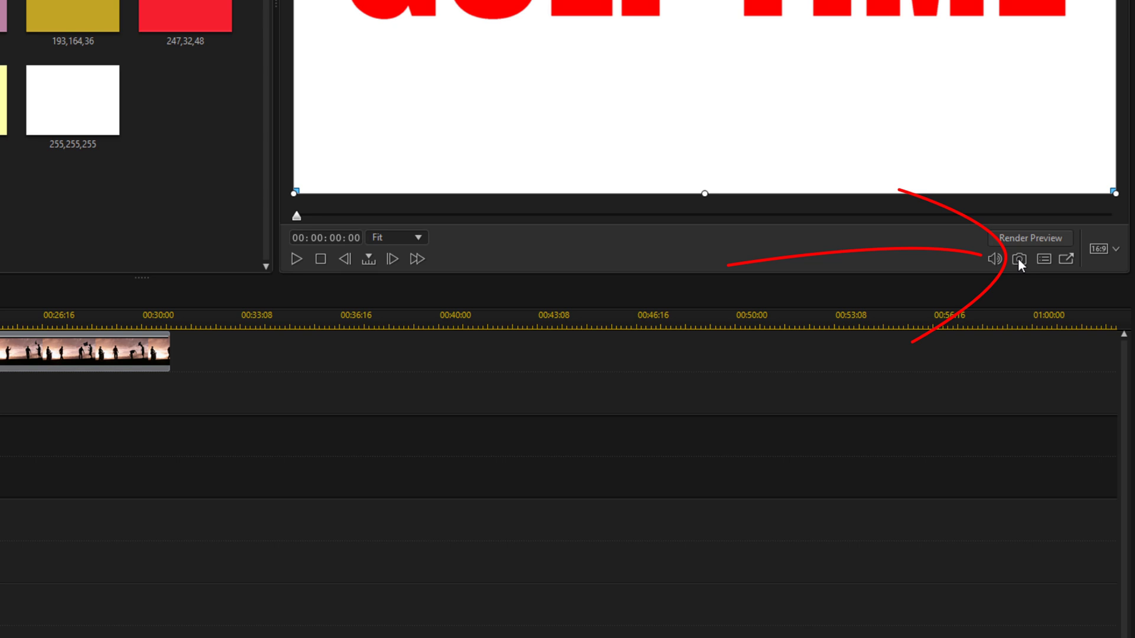
Take a snapshot of the red-on-white frame and save it as SnapShot.jpg in PowerDirector University
click(1018, 257)
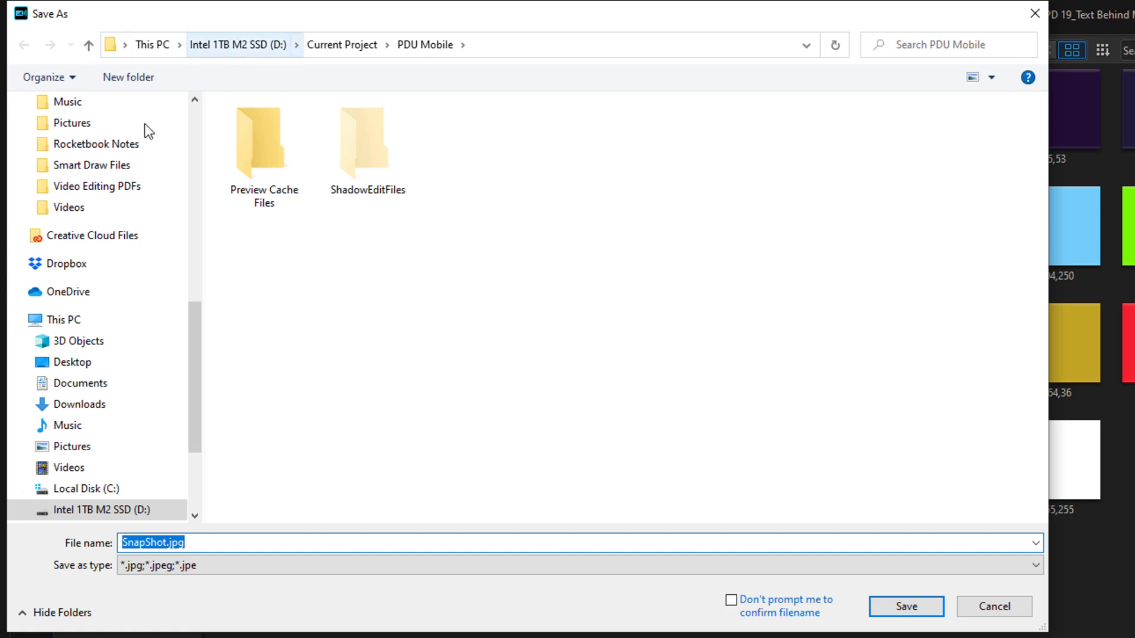
scroll(97, 219, up, 5)
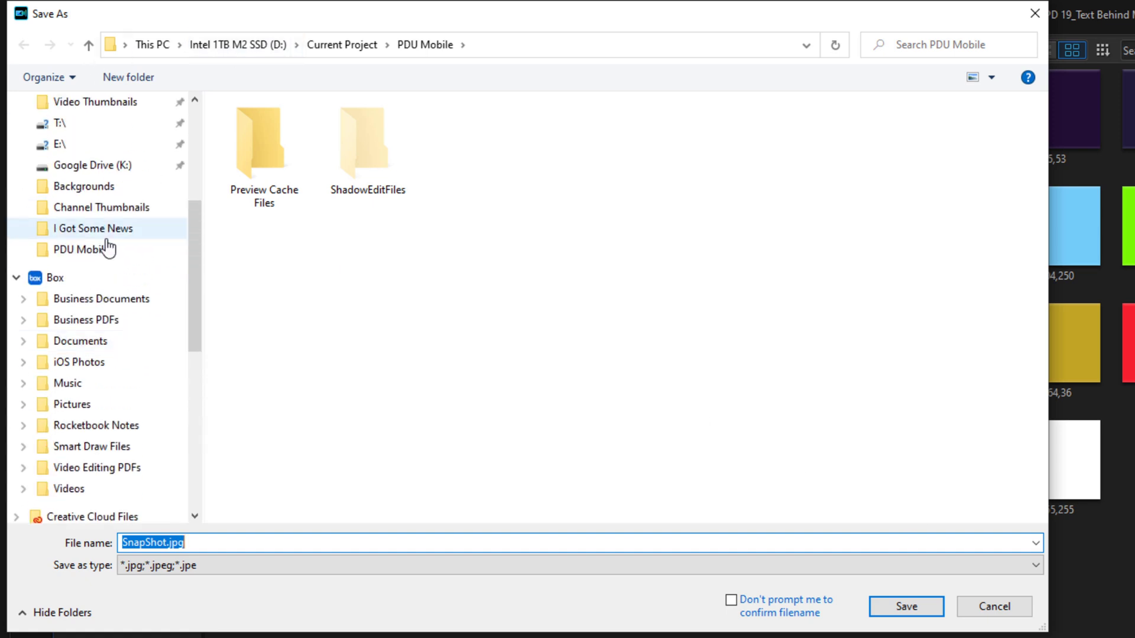
scroll(108, 247, down, 1)
scroll(108, 248, up, 4)
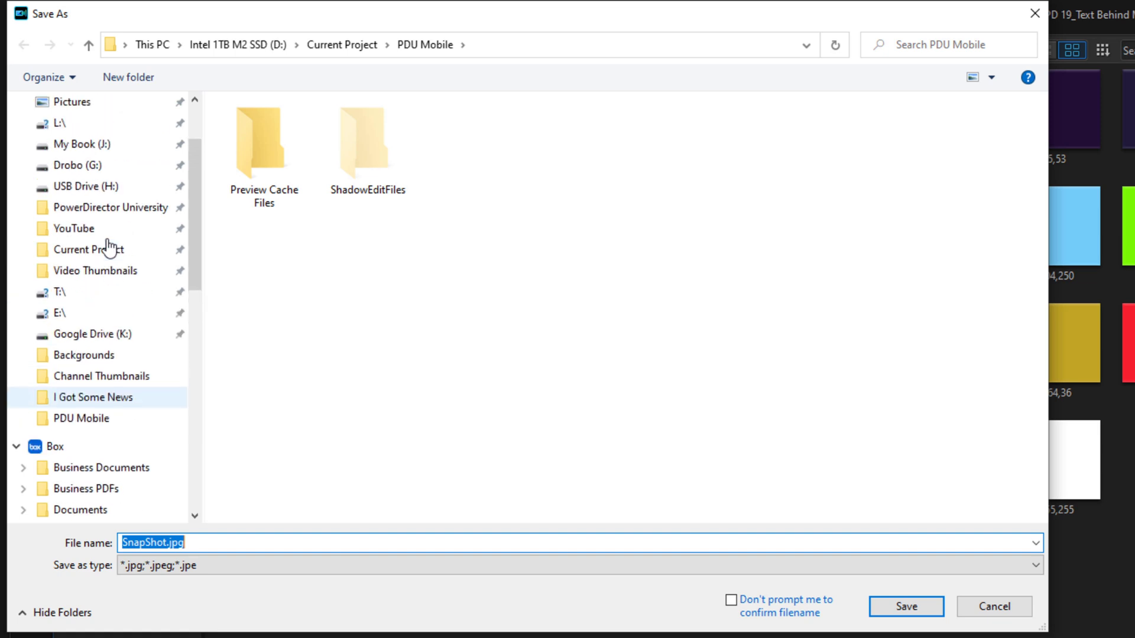
click(119, 209)
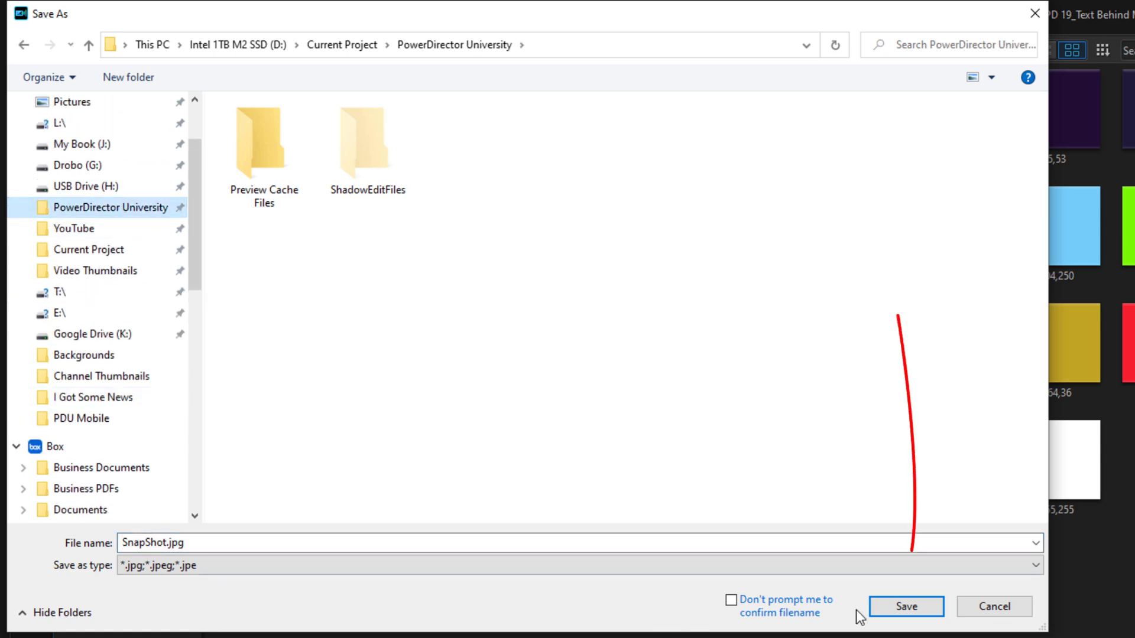
click(904, 607)
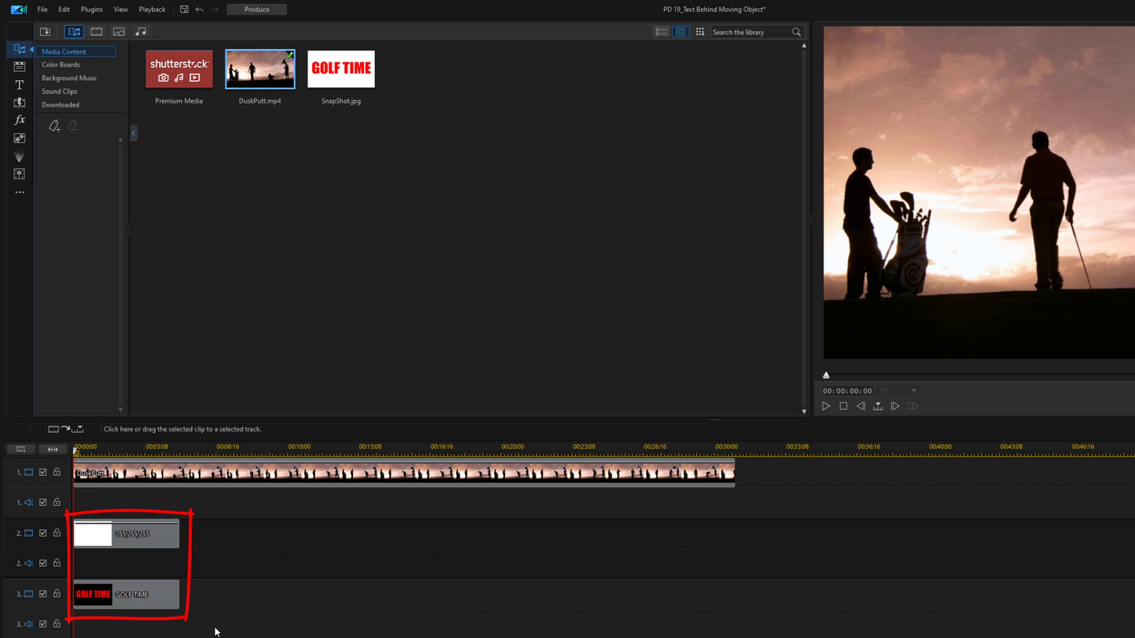
Delete the white colour board and GOLF TIME title clips from tracks 2 and 3
drag(215, 631, 85, 524)
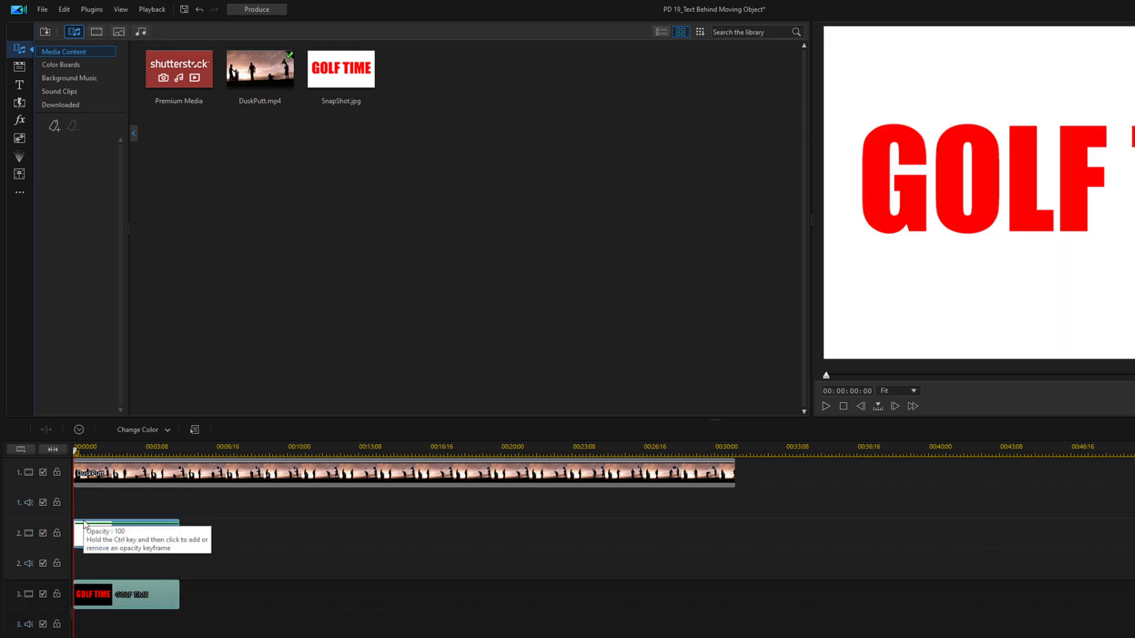
click(206, 627)
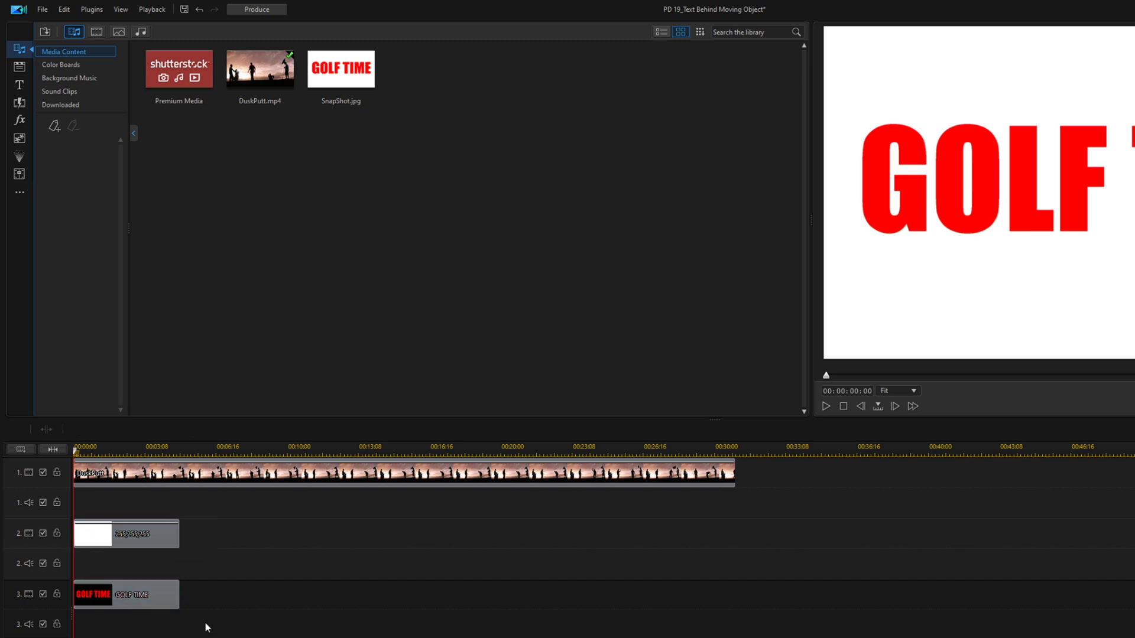
drag(177, 609, 88, 517)
key(Delete)
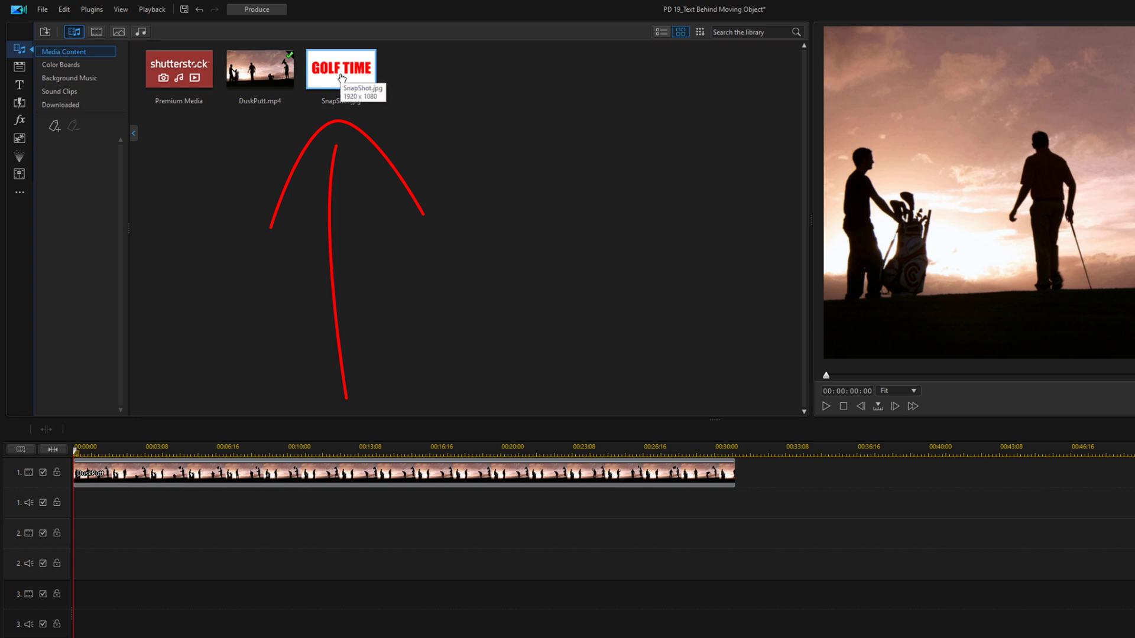
Put SnapShot.jpg on track 2 and stretch it to end at 00:00:31:00
drag(342, 76, 65, 556)
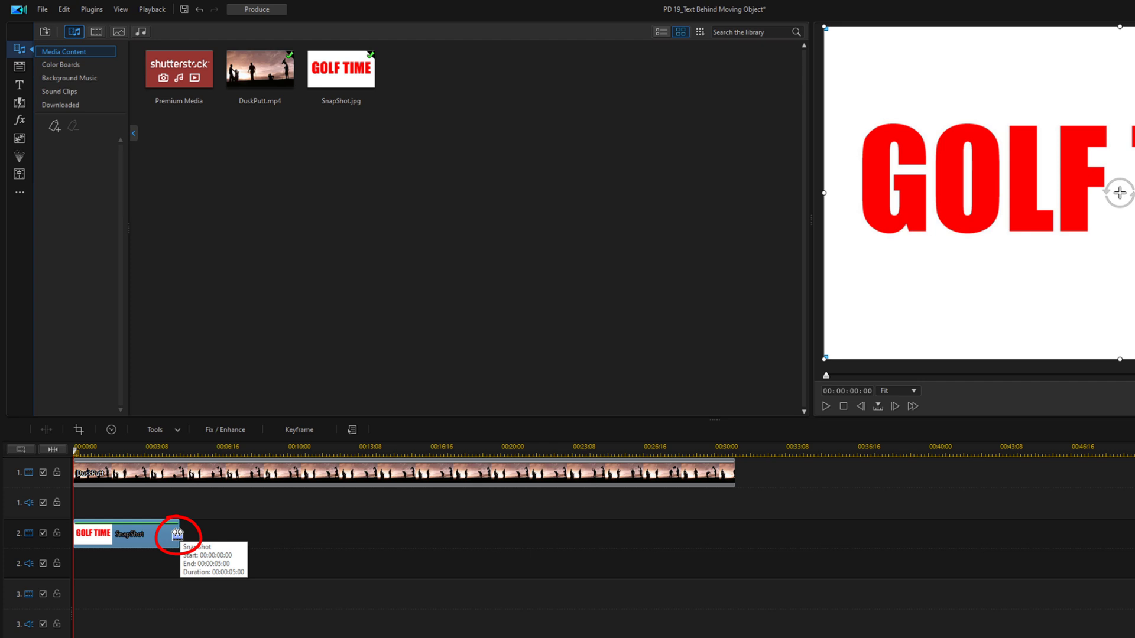
drag(177, 534, 733, 526)
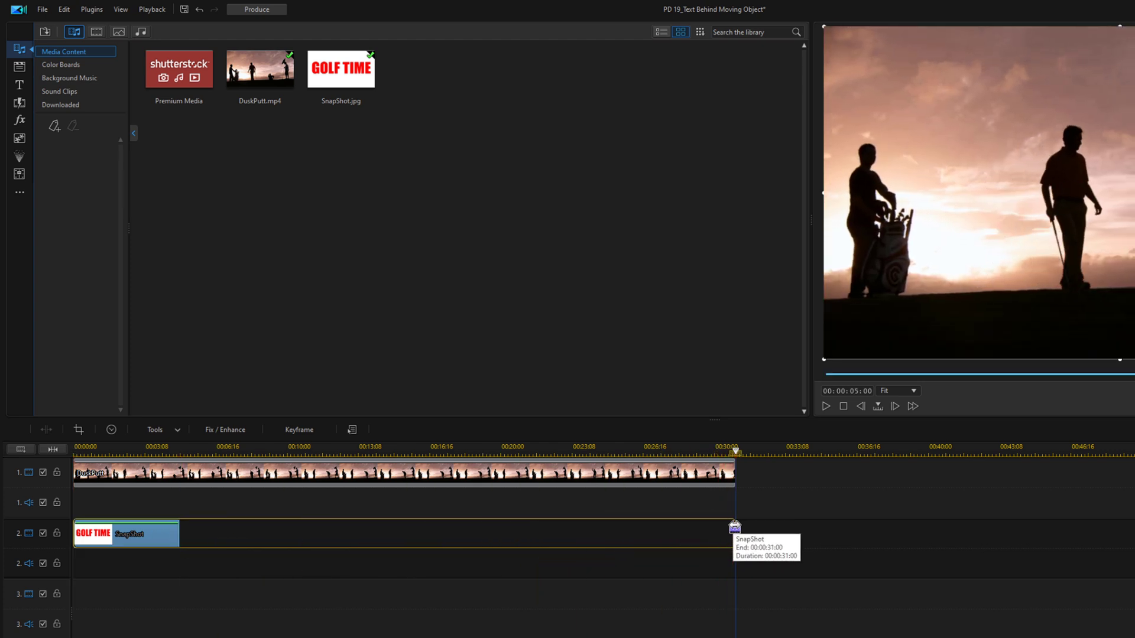
drag(734, 525, 734, 526)
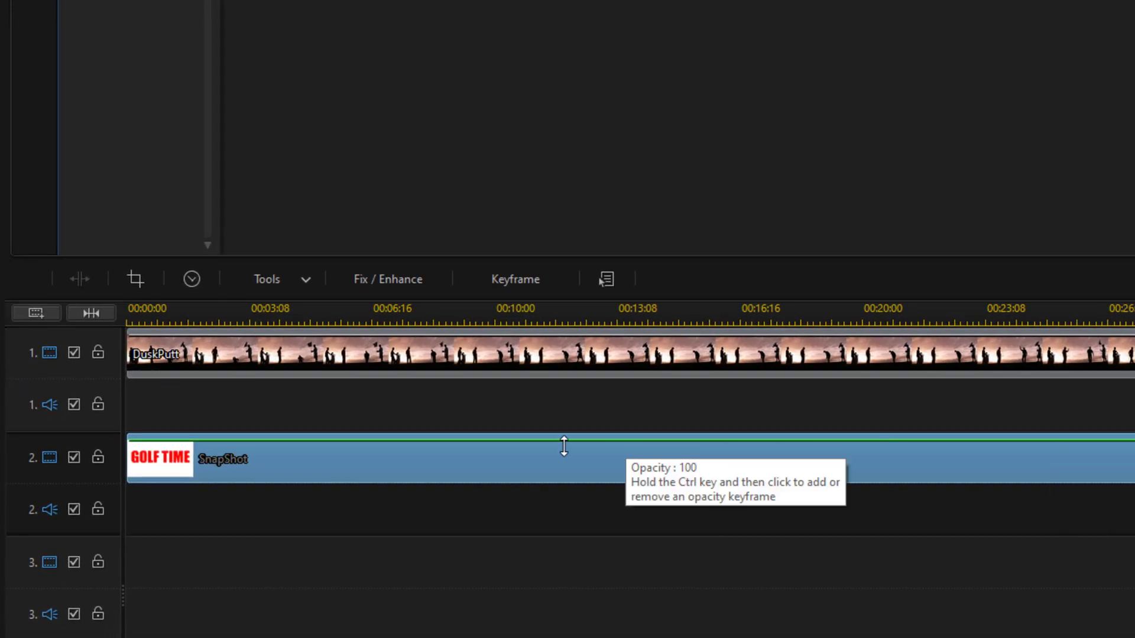
Set the SnapShot clip's blending mode to Multiply
click(306, 281)
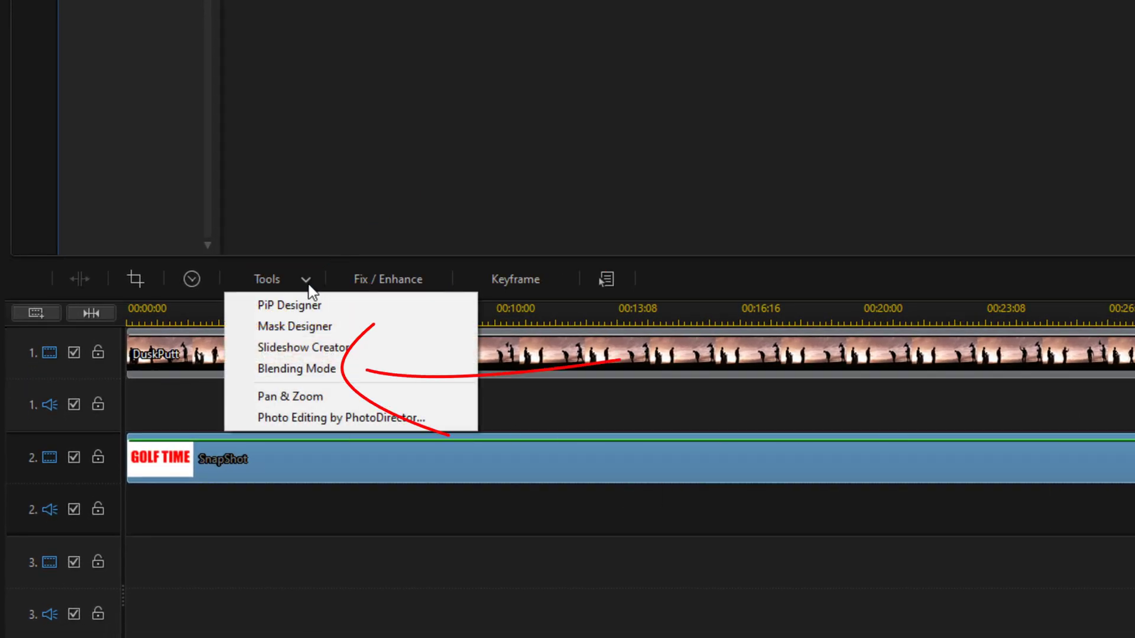
click(318, 369)
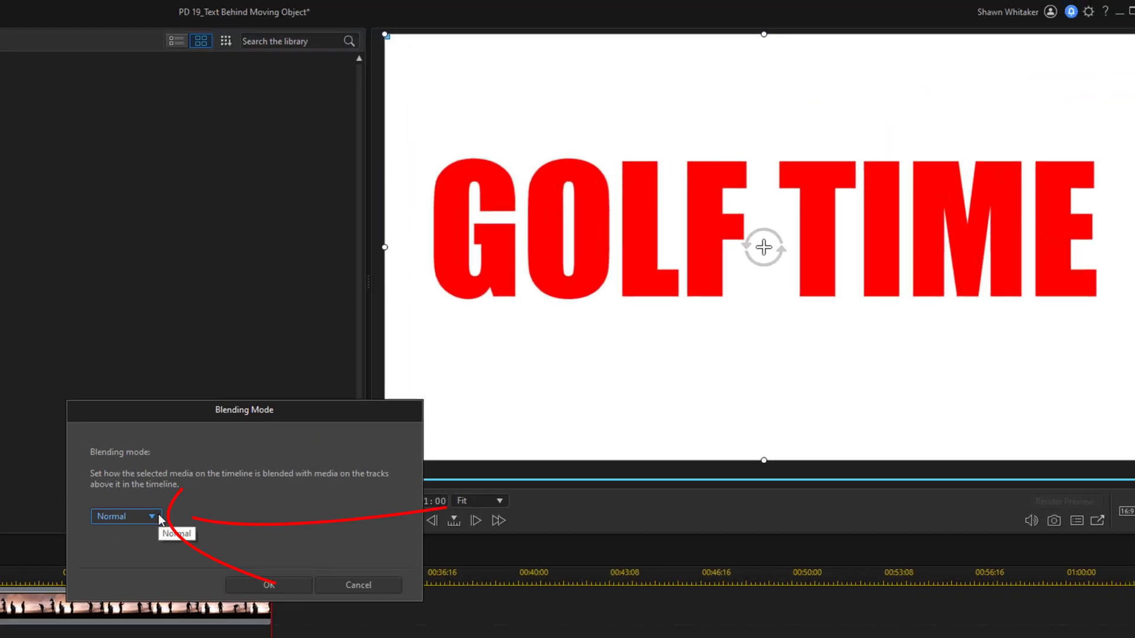
click(153, 516)
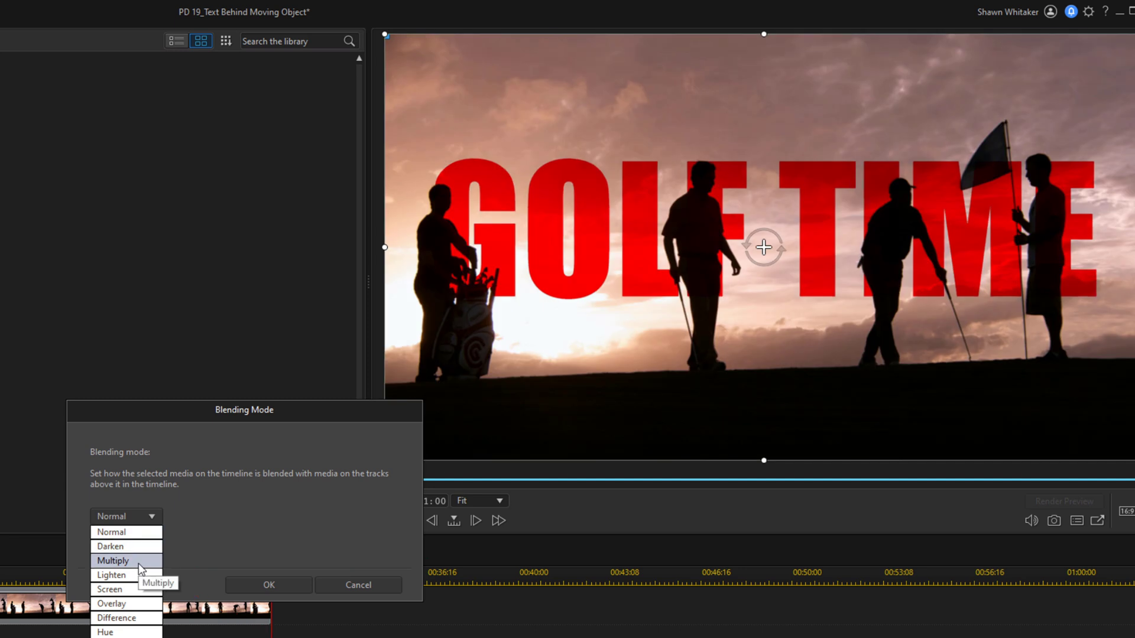
click(139, 562)
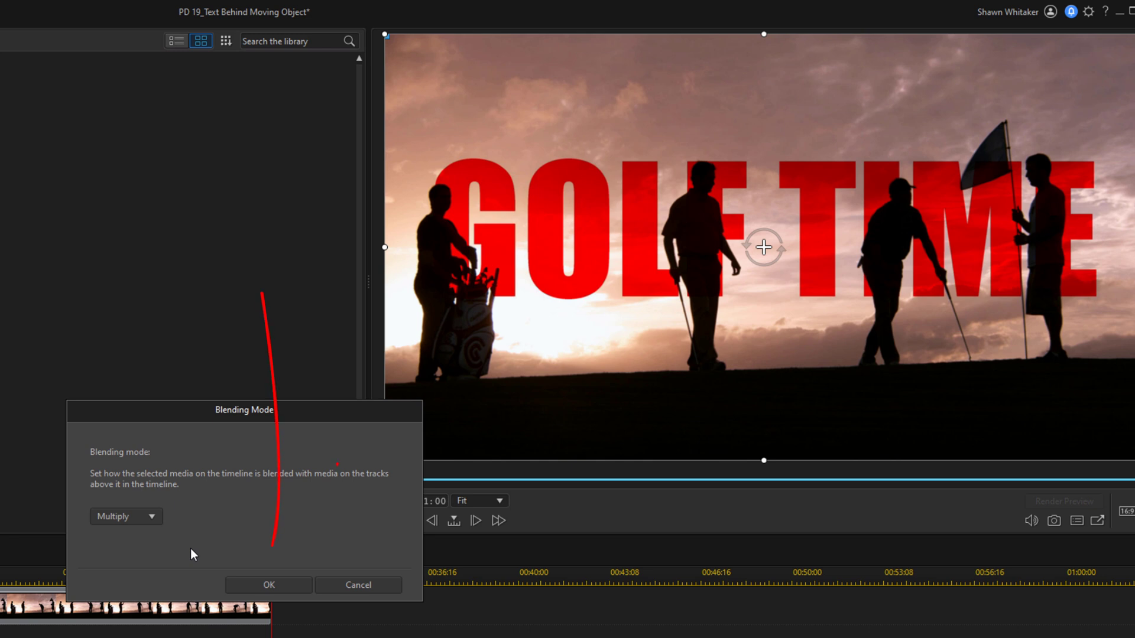
click(259, 584)
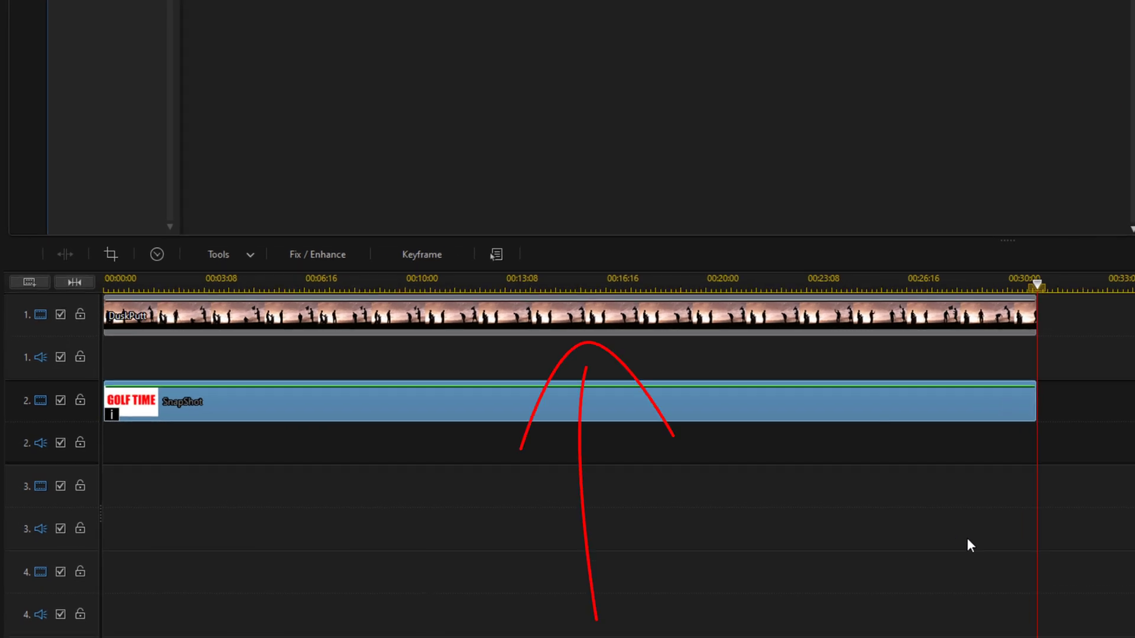
Enable Color Adjustment in the DuskPutt clip's Fix / Enhance panel
click(587, 323)
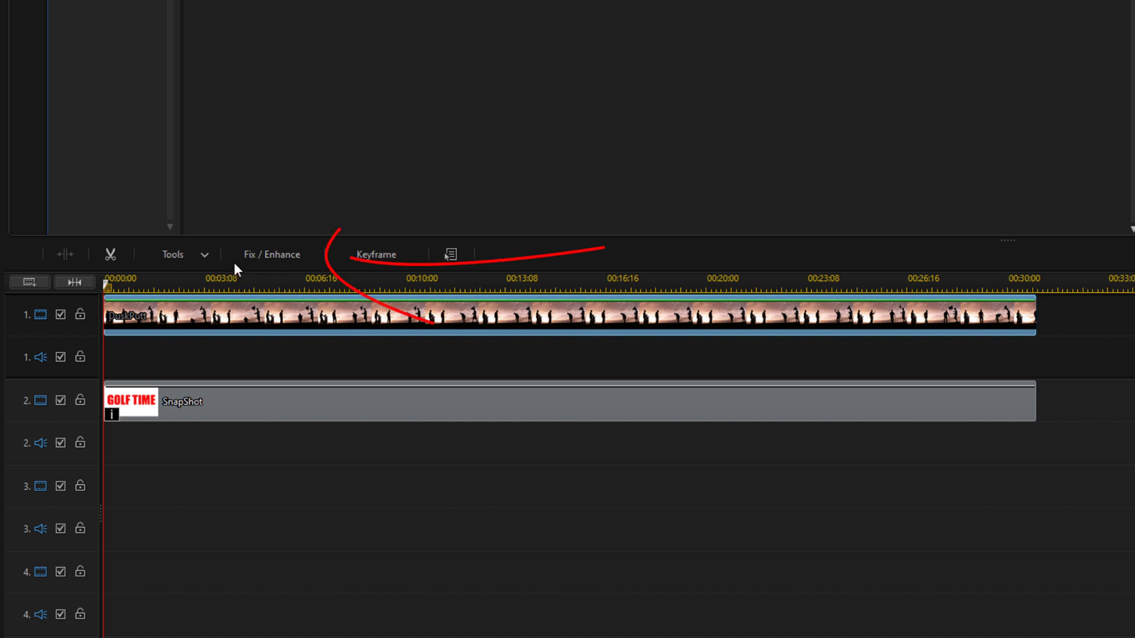
click(265, 258)
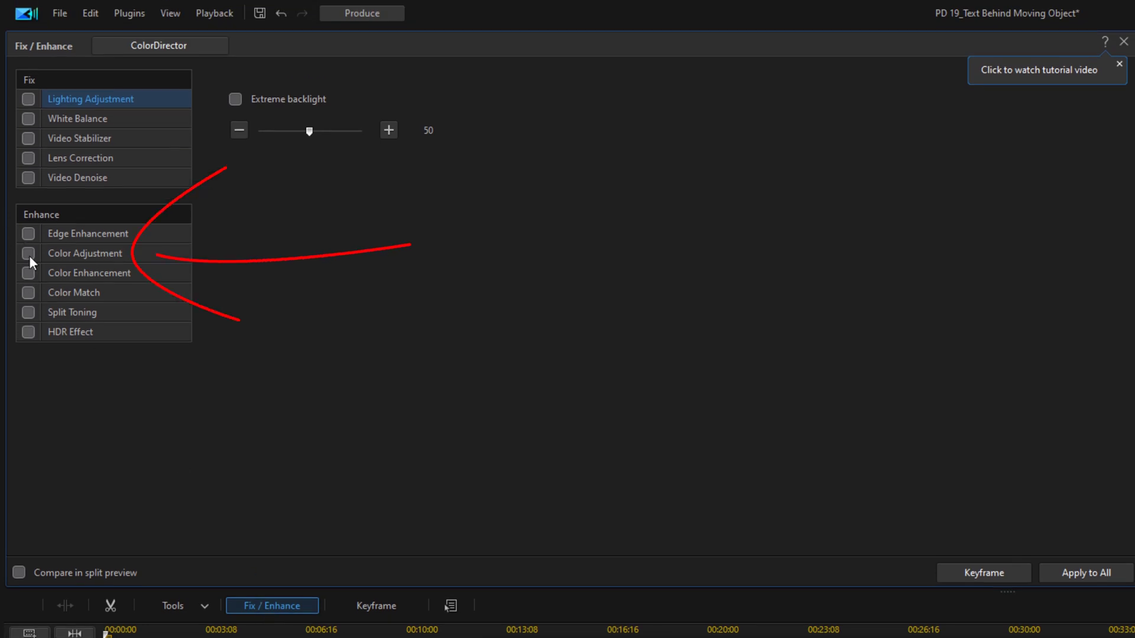
click(30, 255)
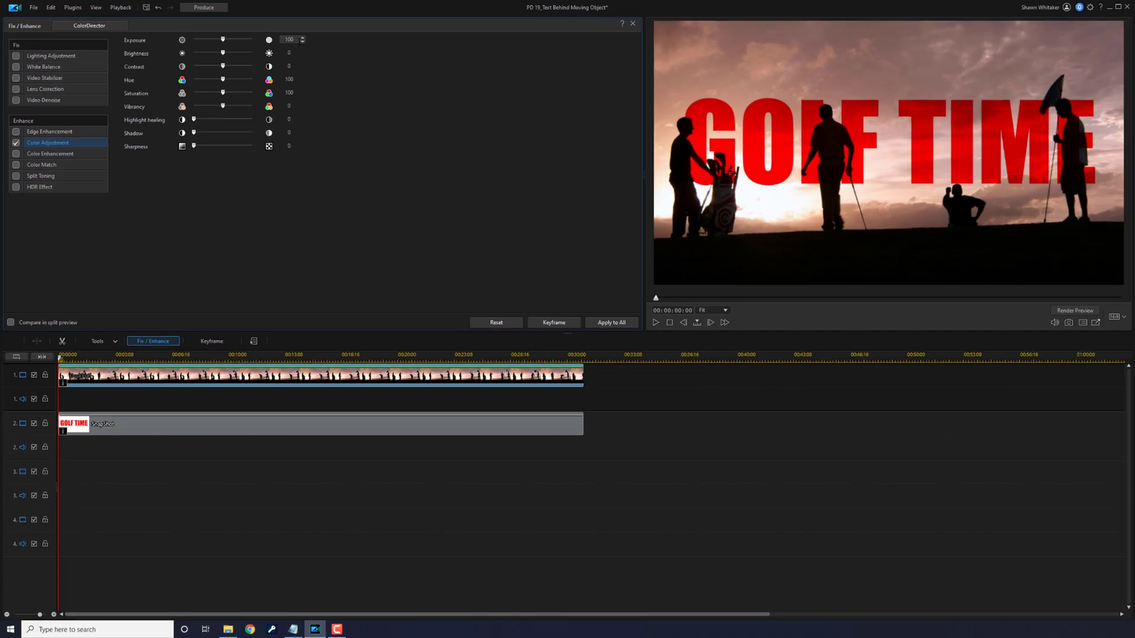
Set the DuskPutt clip's exposure to 162 and brightness to -18
text(162)
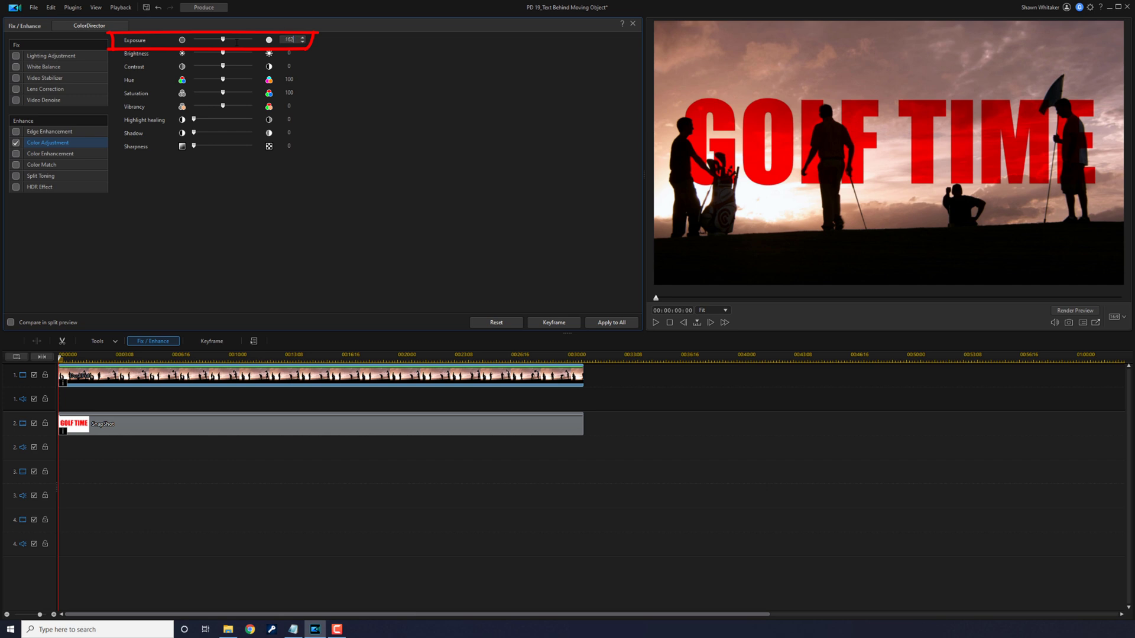
key(Return)
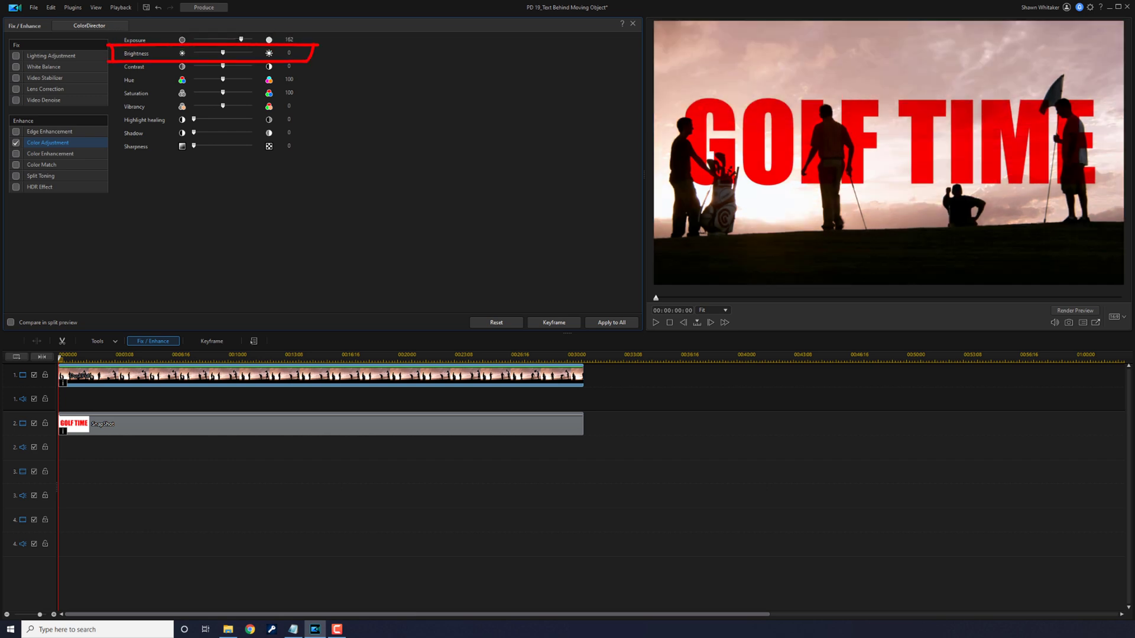
click(289, 52)
key(Return)
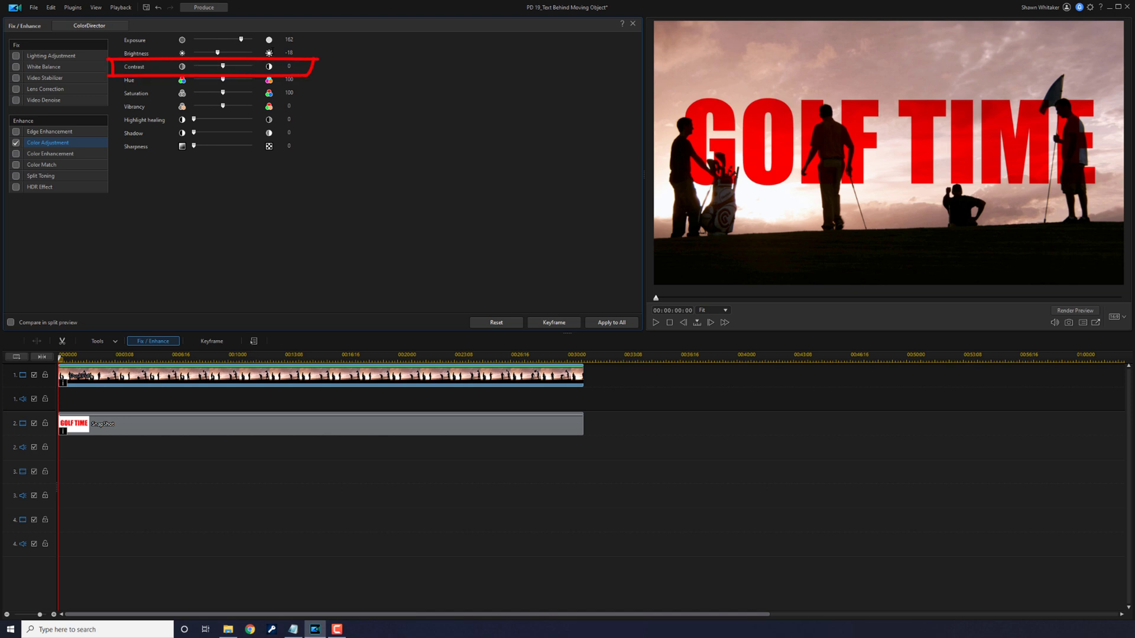
Raise contrast to 100 and saturation to 60, then close the enhancement settings
drag(224, 70, 258, 71)
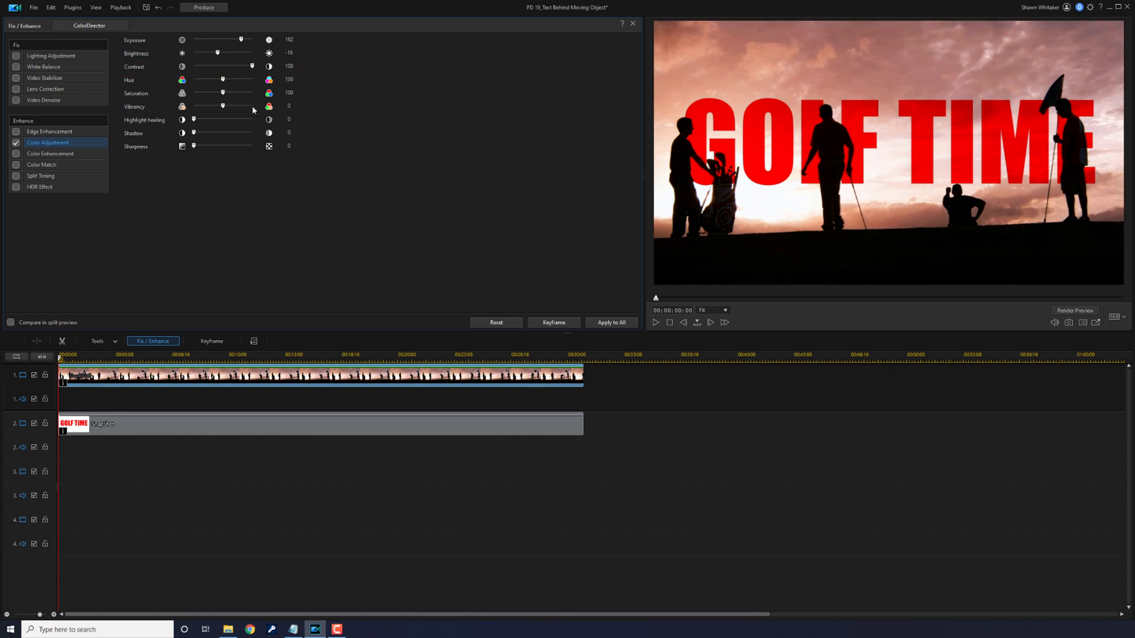
drag(253, 67, 290, 70)
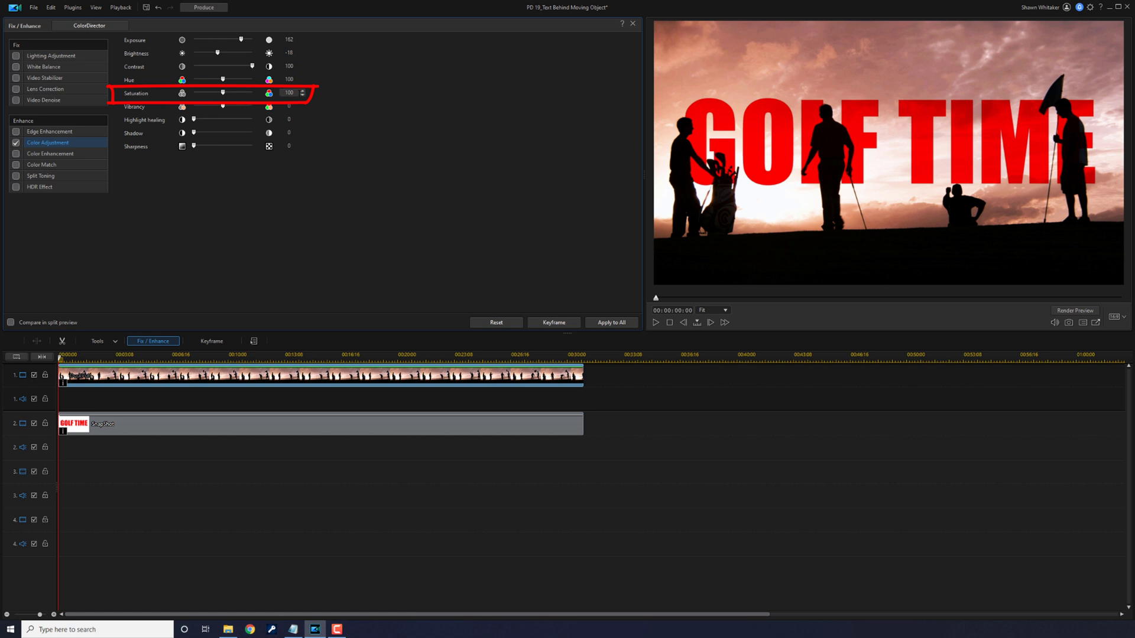
click(289, 93)
text(60)
key(Return)
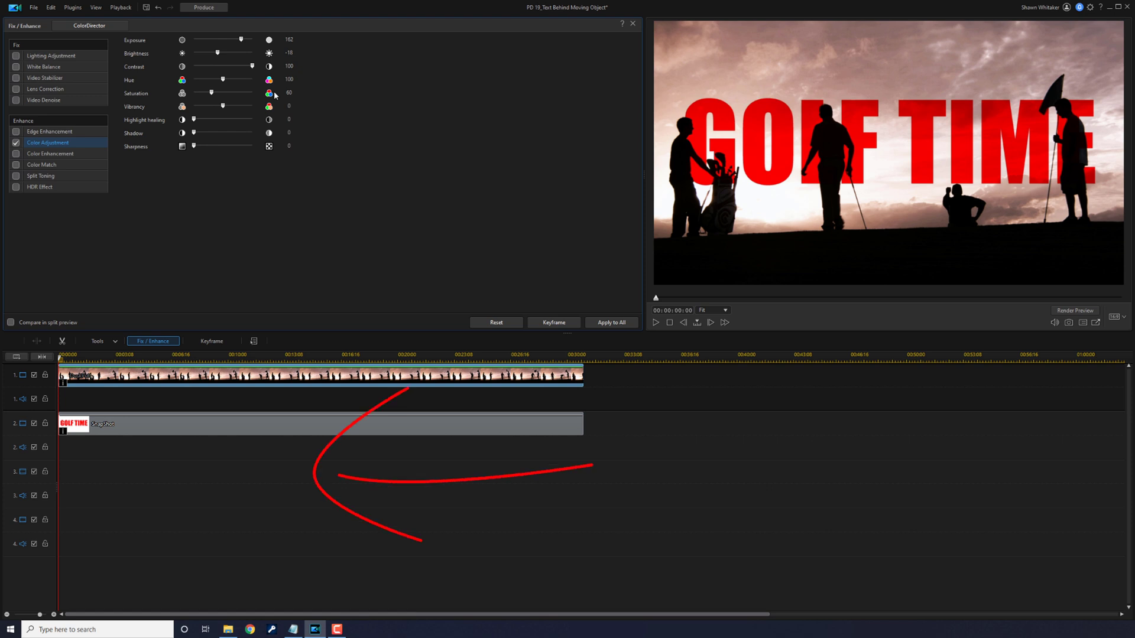
click(299, 471)
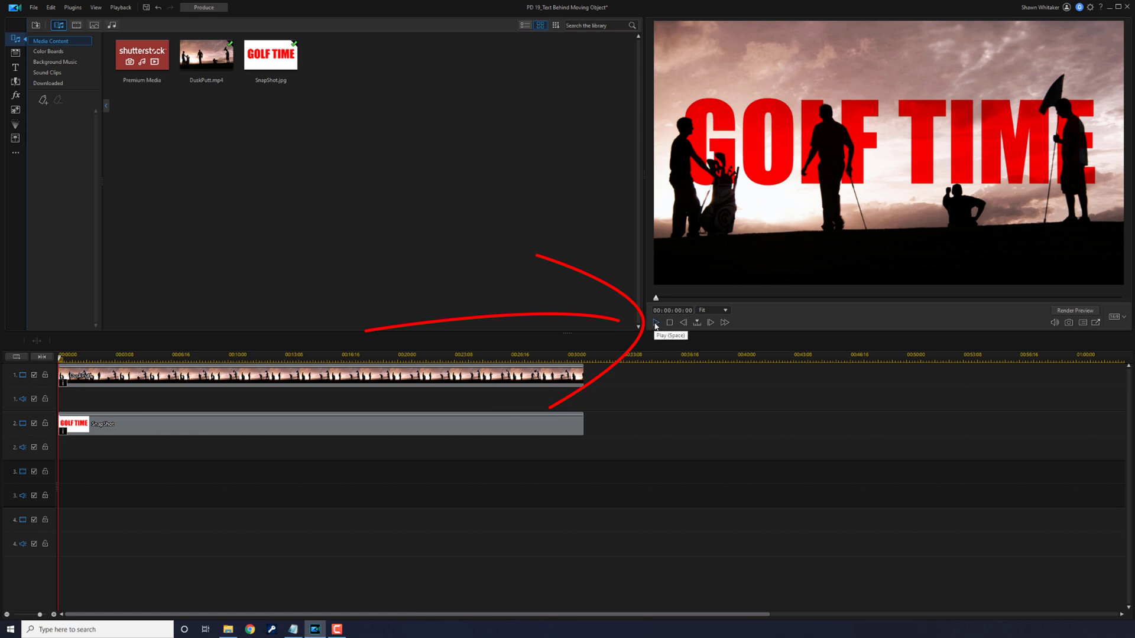
Play the project from the start to watch the red GOLF TIME text behind the golfer silhouettes
click(655, 323)
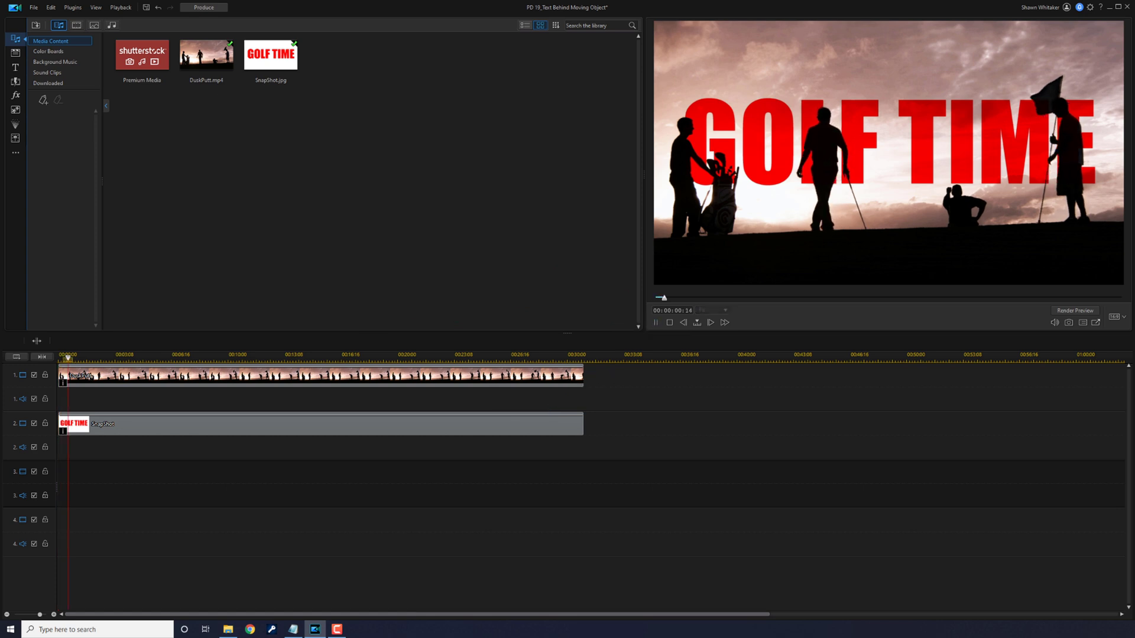